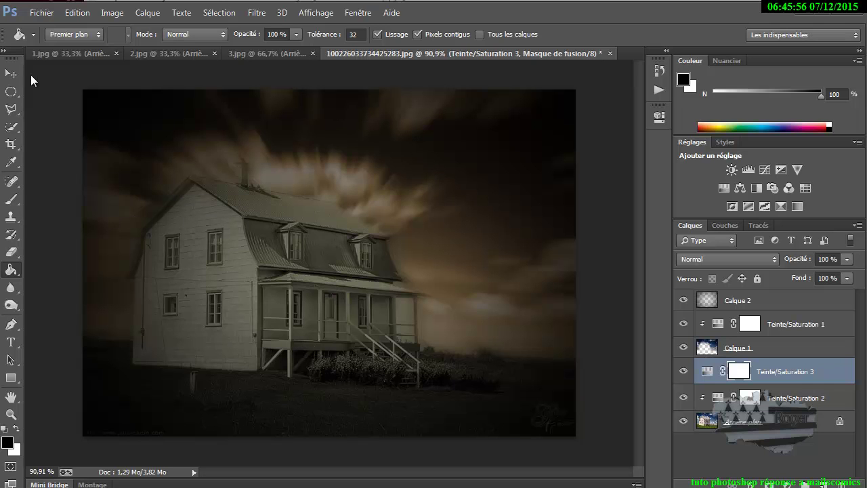
With the Move tool, drag the Teinte/Saturation 3 layer to the trash.
click(11, 73)
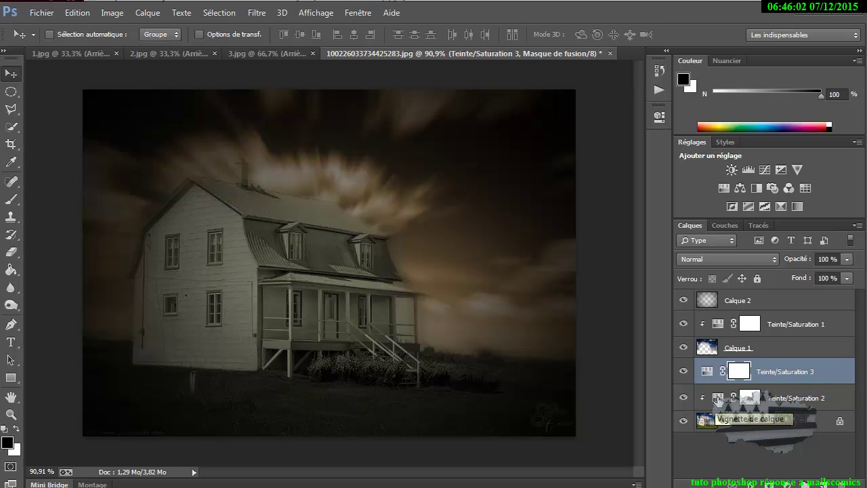
mouse_move(810, 371)
mouse_down()
mouse_move(828, 465)
mouse_move(841, 482)
mouse_up()
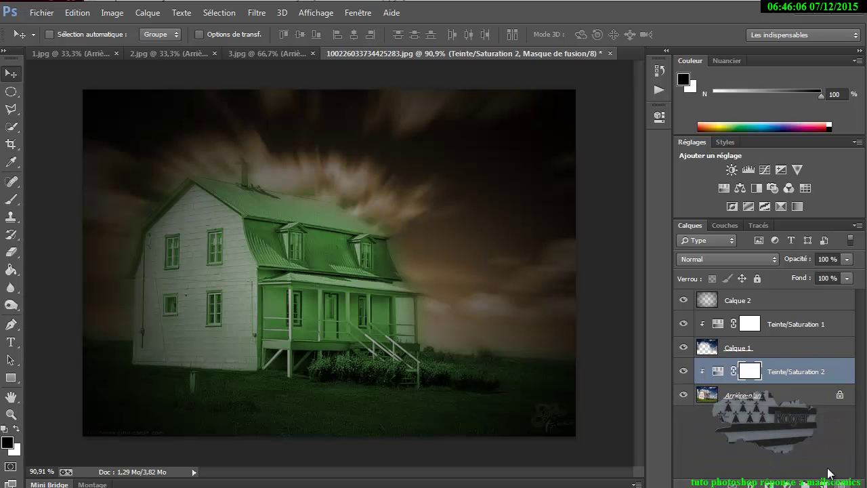
Set Teinte/Saturation 2 to Teinte 28, Saturation 18, Luminosité -28 for a dark sepia.
double_click(718, 373)
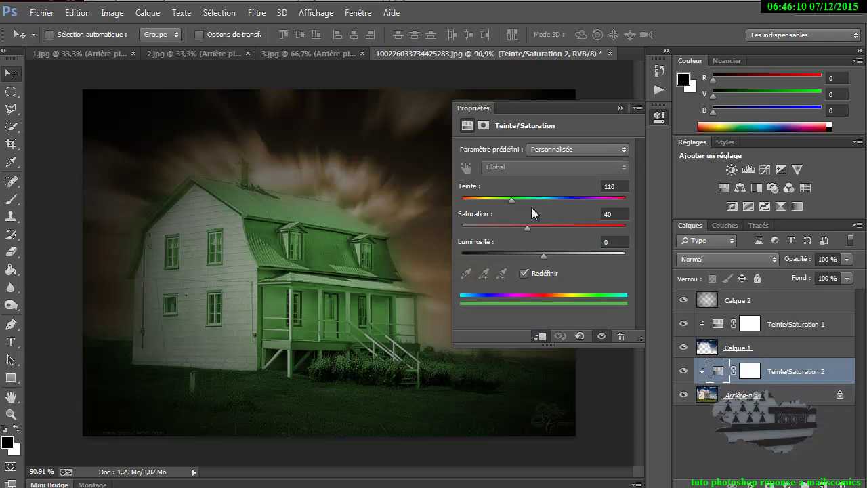
drag(512, 204, 473, 201)
drag(526, 228, 491, 229)
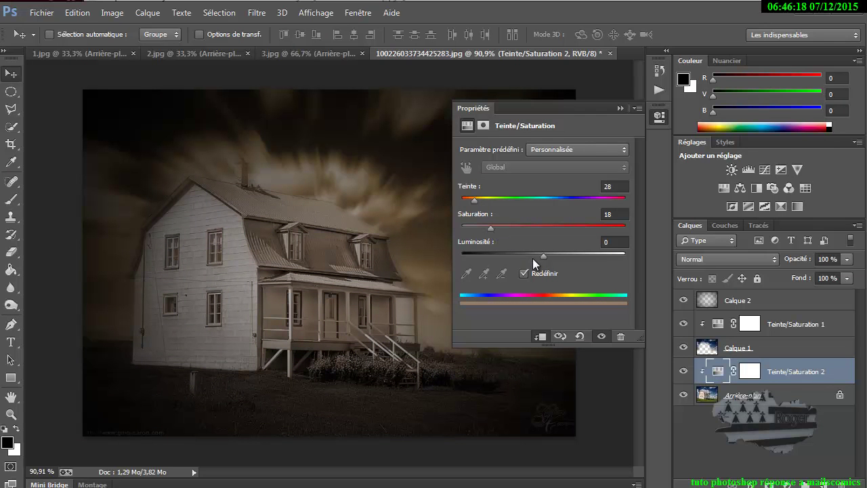
mouse_move(543, 255)
mouse_down()
mouse_move(523, 255)
mouse_move(578, 259)
mouse_move(520, 258)
mouse_up()
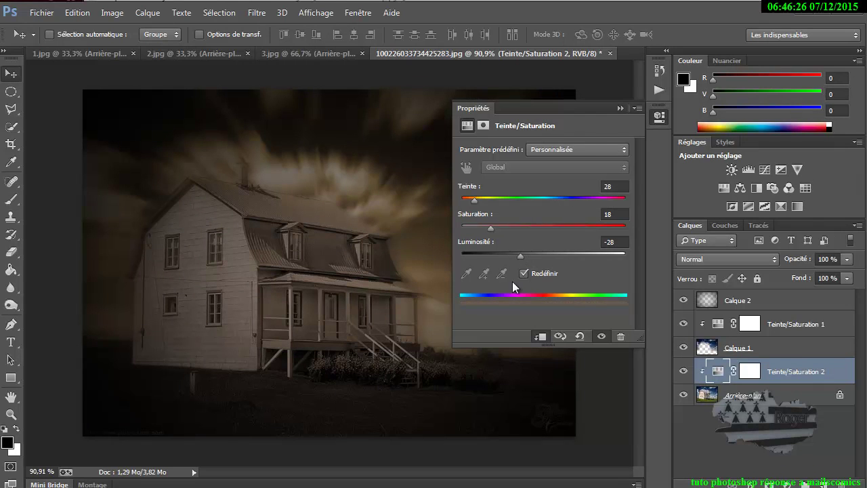
click(619, 109)
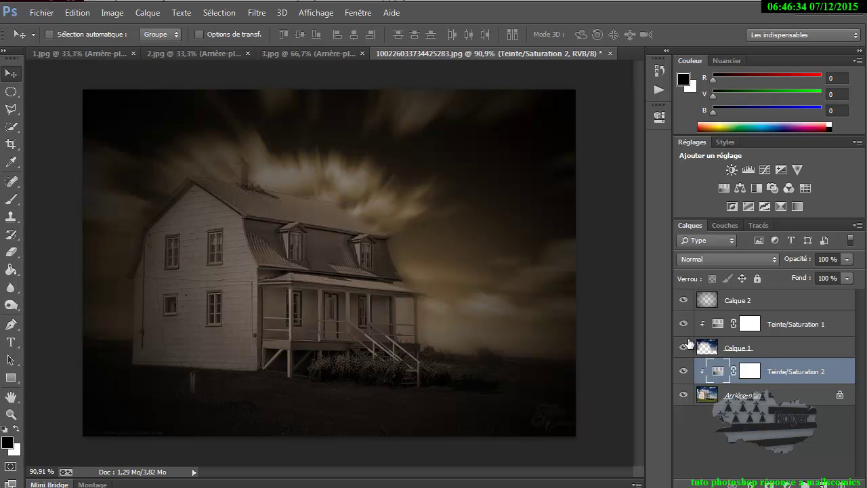
Hide the Calque 2, Teinte/Saturation 1, Calque 1 and Teinte/Saturation 2 layers.
click(682, 300)
click(683, 324)
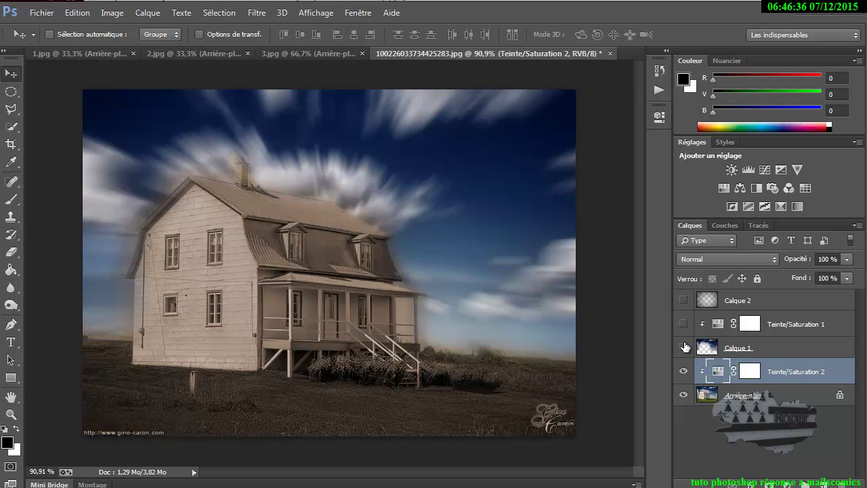
click(682, 347)
click(683, 371)
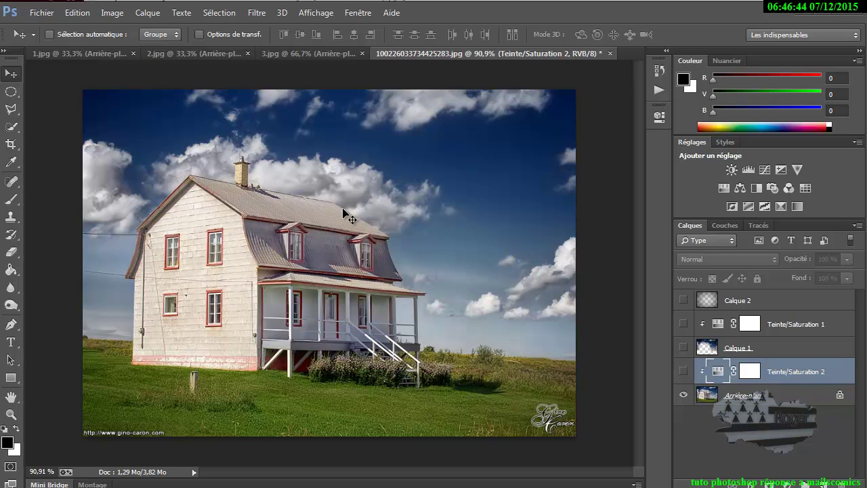
Delete the Teinte/Saturation 2, Teinte/Saturation 1 and Calque 2 layers.
drag(791, 372, 843, 481)
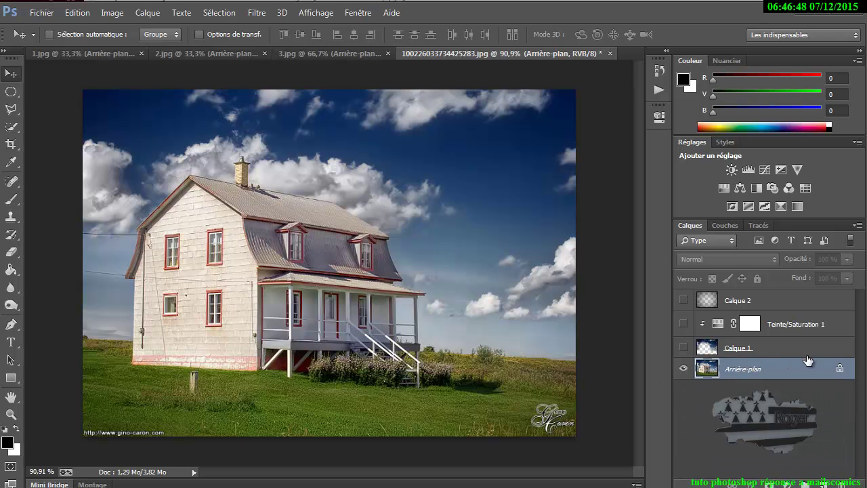
drag(805, 325, 841, 481)
drag(807, 301, 842, 479)
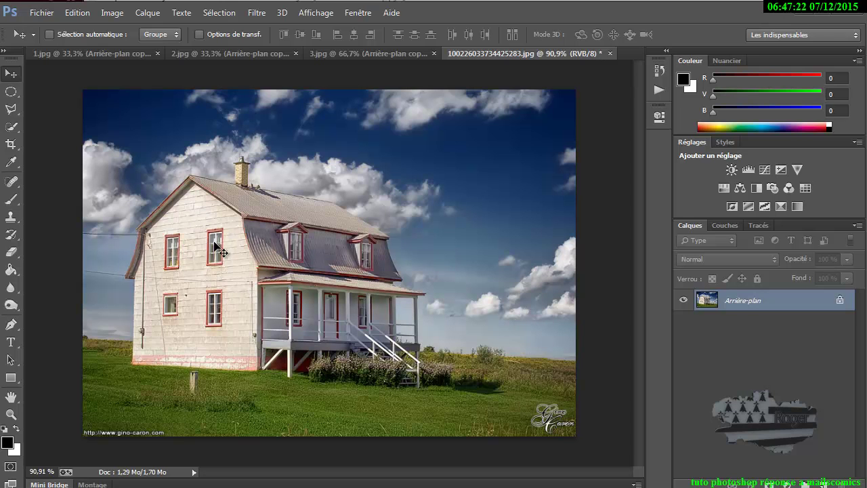
With the Quick Selection tool, paint from the top-left sky across to the right edge.
click(11, 126)
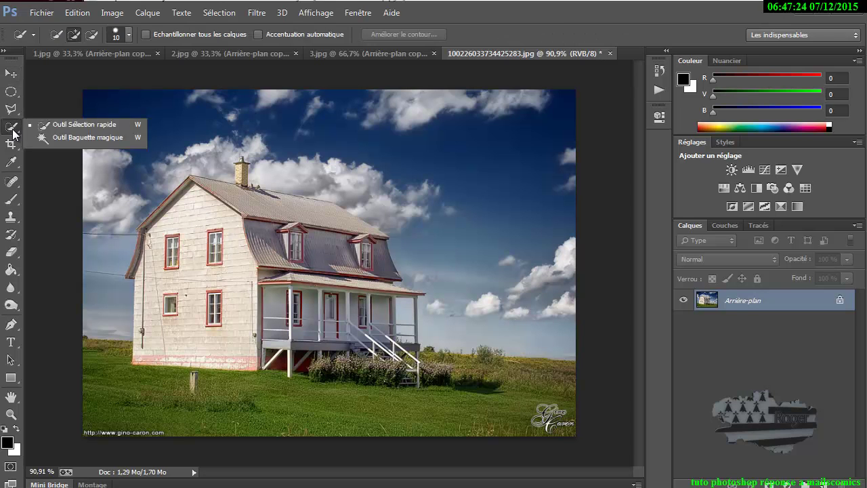
click(75, 124)
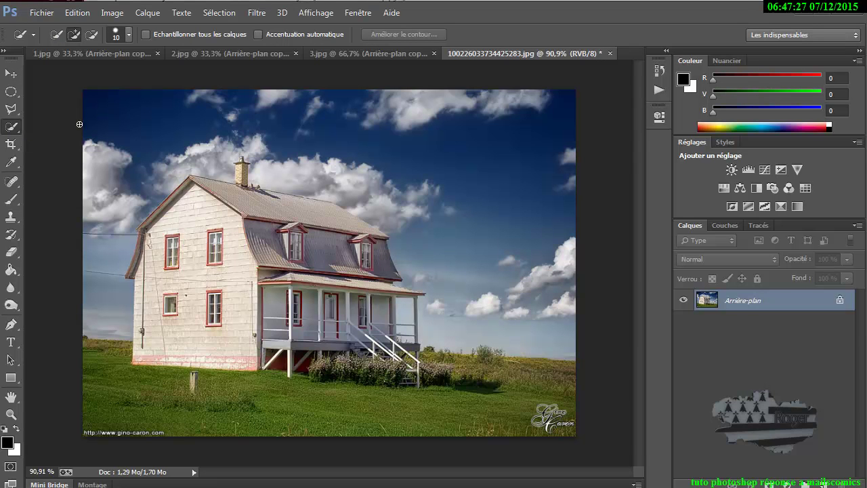
click(131, 140)
drag(120, 174, 108, 278)
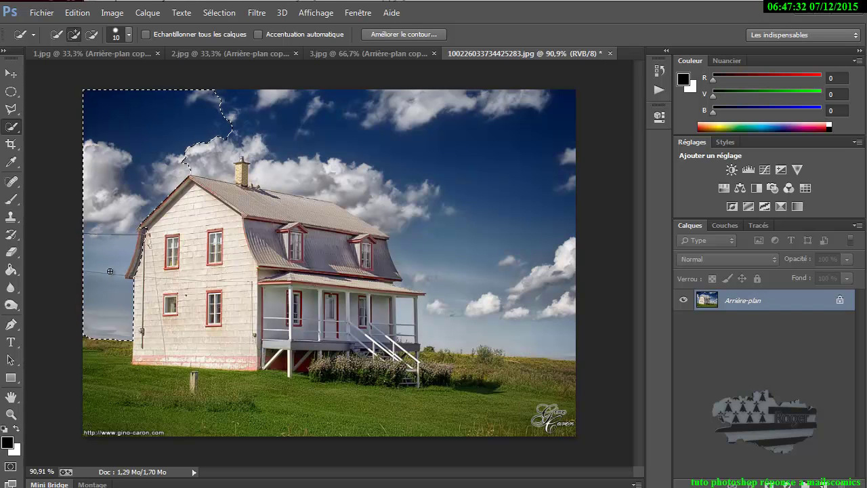
mouse_move(250, 139)
mouse_down()
mouse_move(337, 131)
mouse_move(470, 161)
mouse_move(445, 149)
mouse_move(532, 270)
mouse_up()
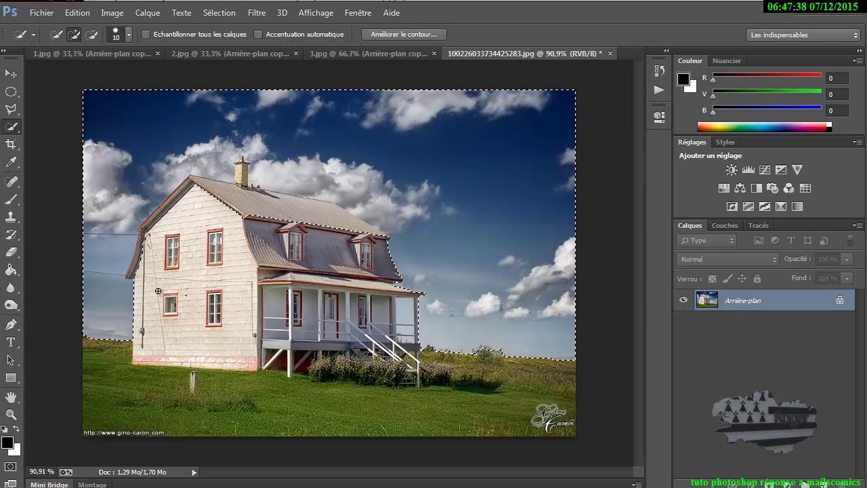
key(alt)
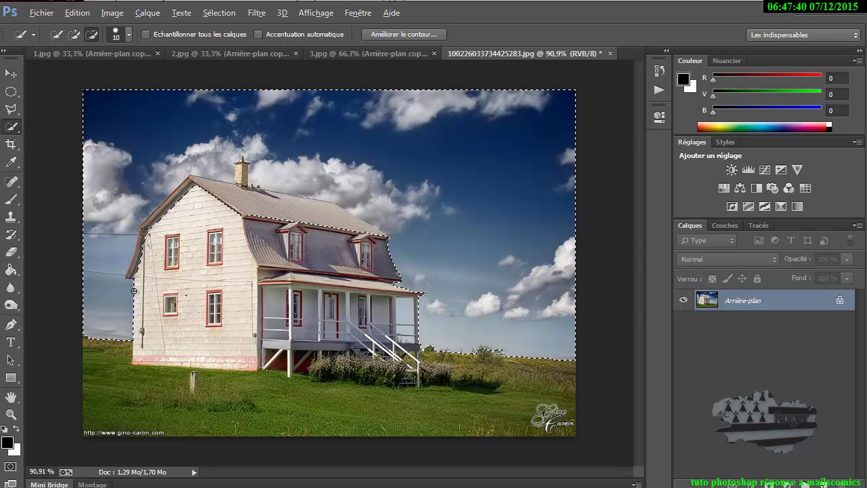
Zoom in and fit the sky selection to the gable overhang and roof ridge.
scroll(128, 290, up, 2)
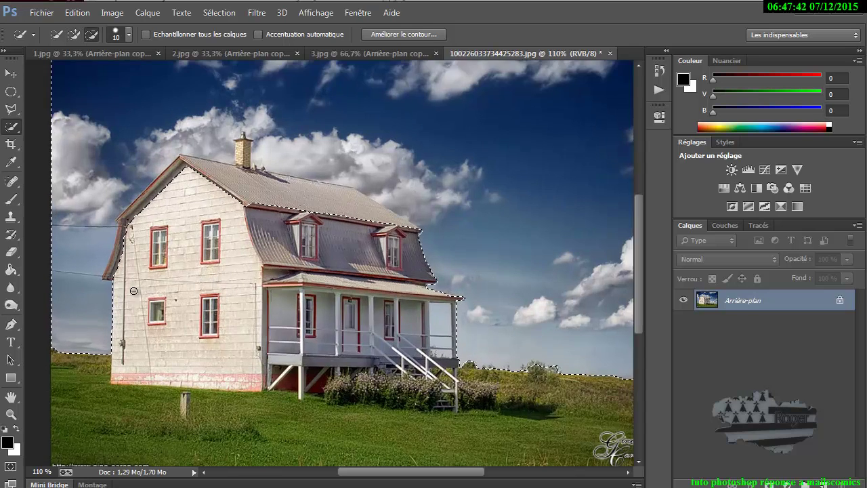
scroll(84, 289, up, 2)
scroll(84, 288, up, 2)
scroll(84, 288, up, 1)
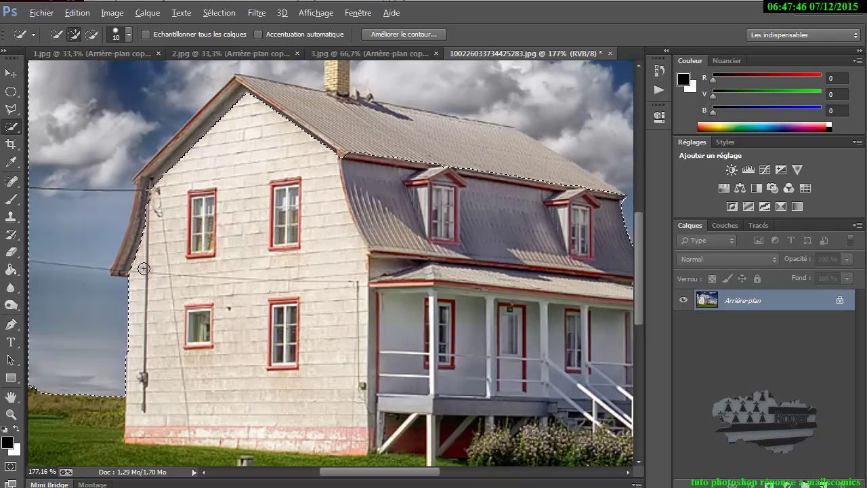
mouse_move(143, 268)
mouse_down()
mouse_move(125, 264)
mouse_move(150, 191)
mouse_move(146, 177)
mouse_up()
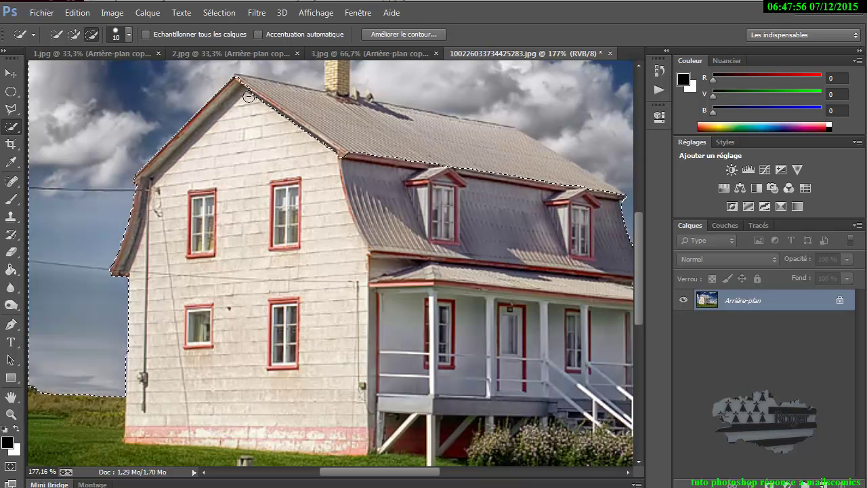
mouse_move(260, 92)
mouse_down()
mouse_move(449, 126)
mouse_move(515, 147)
mouse_move(586, 193)
mouse_up()
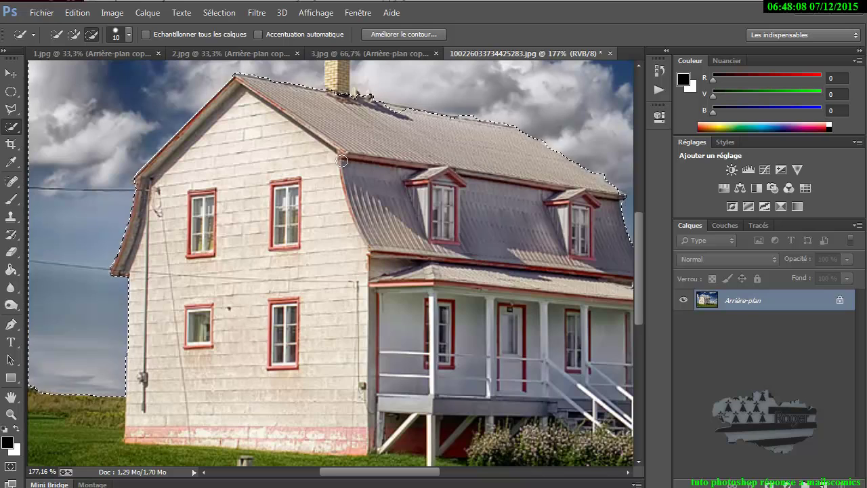
Pan to the house's right side and add the sky seen through the porch.
scroll(341, 158, up, 3)
scroll(341, 157, down, 2)
scroll(337, 169, down, 1)
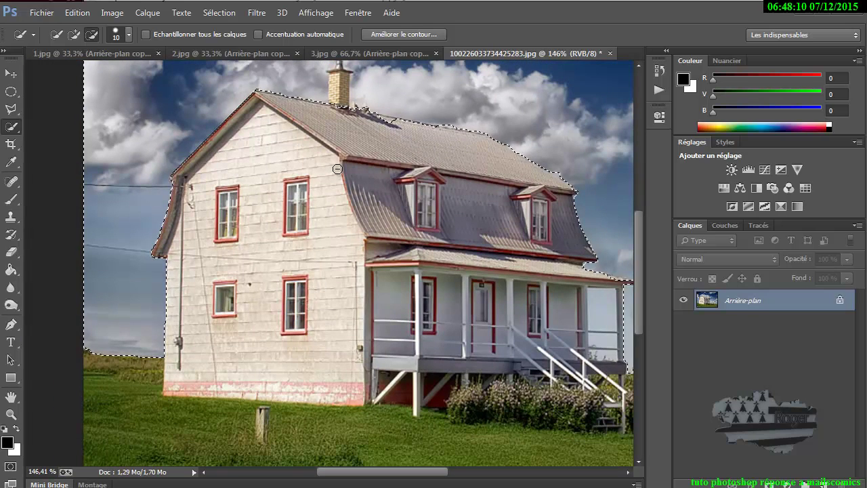
drag(344, 140, 339, 226)
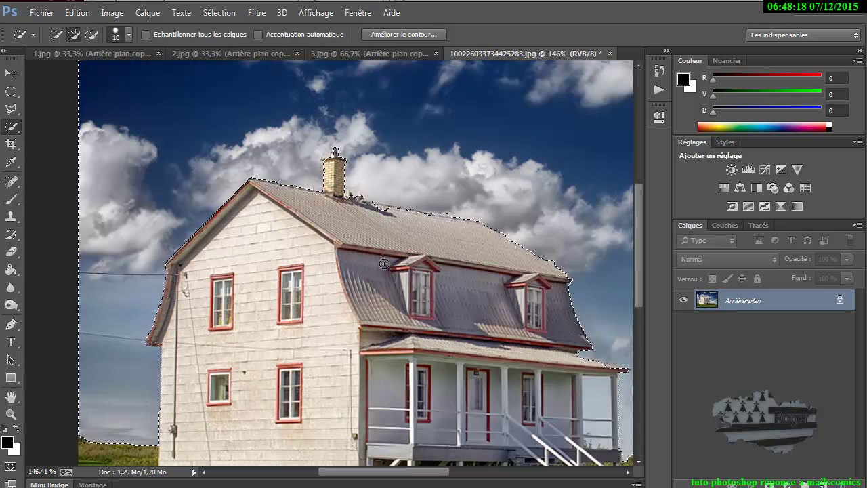
mouse_move(474, 304)
mouse_down()
mouse_move(406, 277)
mouse_move(350, 237)
mouse_up()
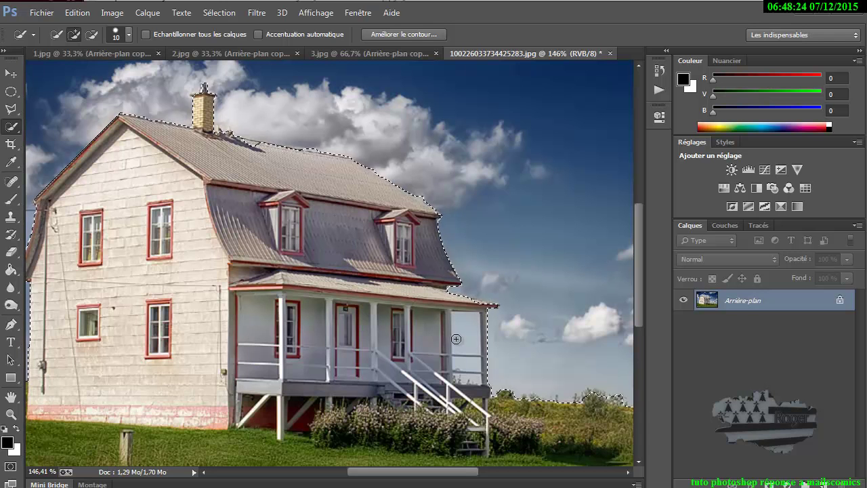
mouse_move(464, 344)
mouse_down()
mouse_move(465, 333)
mouse_move(467, 370)
mouse_up()
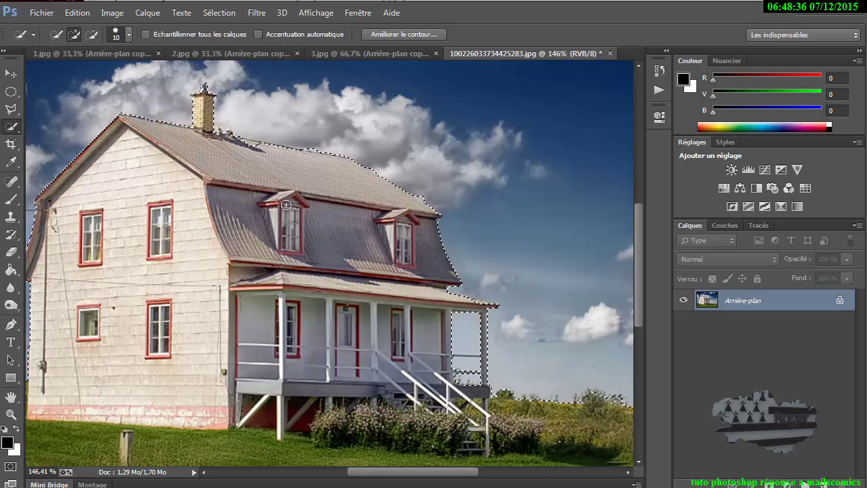
Alt-paint to trim the sky selection along the roof edge.
key(alt)
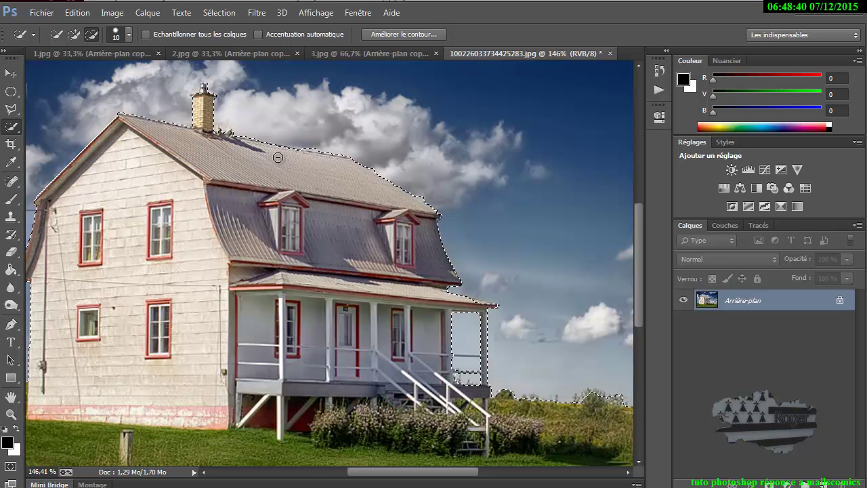
key(alt)
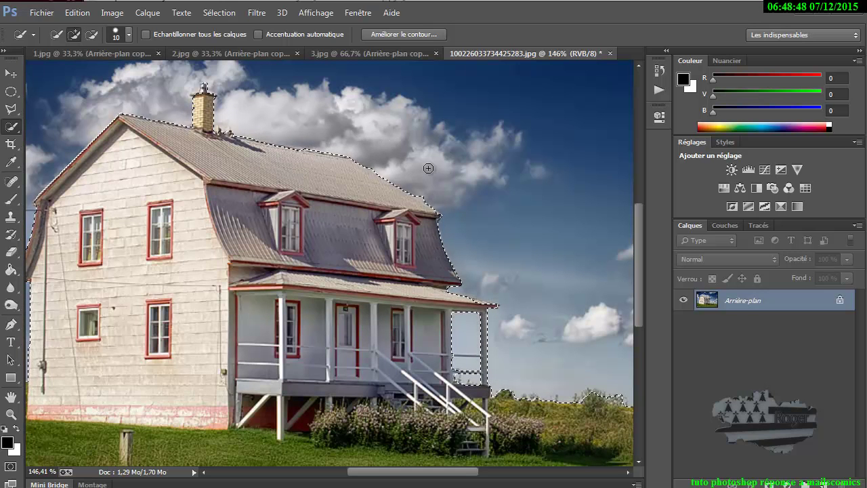
drag(427, 193, 423, 194)
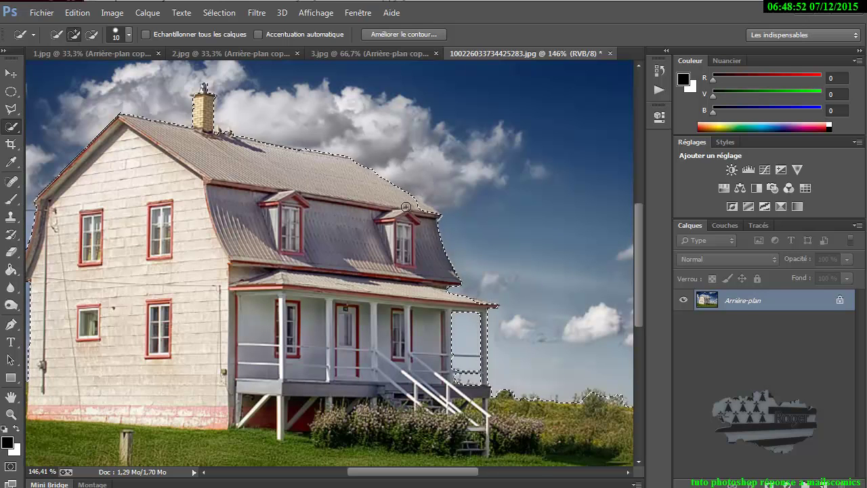
alt+scroll(402, 223, up, 1)
Zoom in and repaint the selection edge along the right dormer's roof tip.
alt+scroll(406, 216, up, 2)
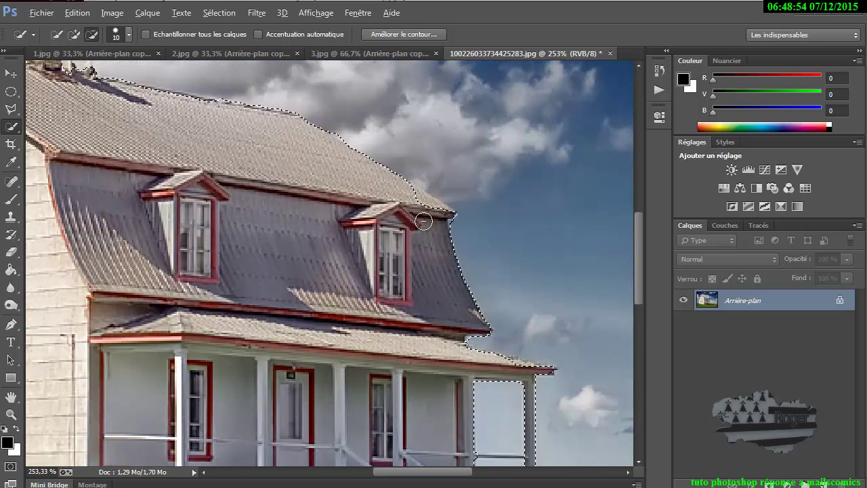
alt+scroll(411, 211, up, 1)
alt+scroll(415, 206, up, 1)
mouse_move(414, 207)
mouse_down()
mouse_move(423, 201)
mouse_move(411, 207)
mouse_move(409, 231)
mouse_move(411, 203)
mouse_move(432, 205)
mouse_move(430, 163)
mouse_move(451, 161)
mouse_up()
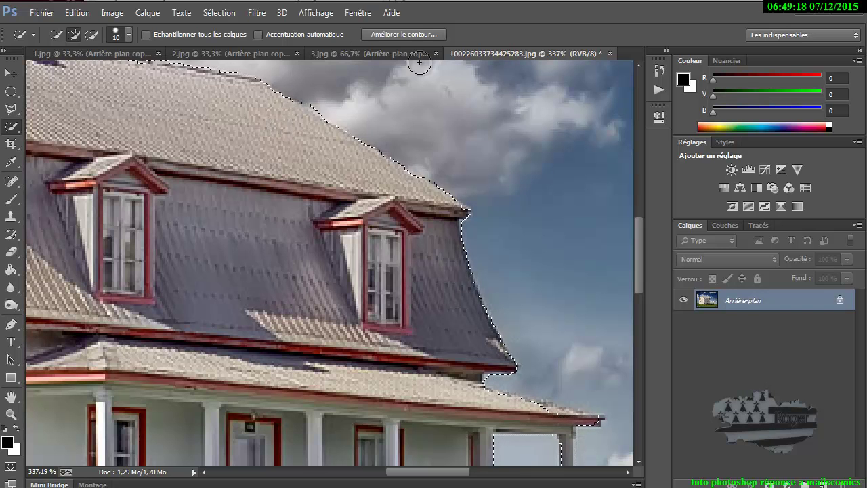
With the Lasso tool in subtract mode, trim the selection along the upper roofline.
click(15, 112)
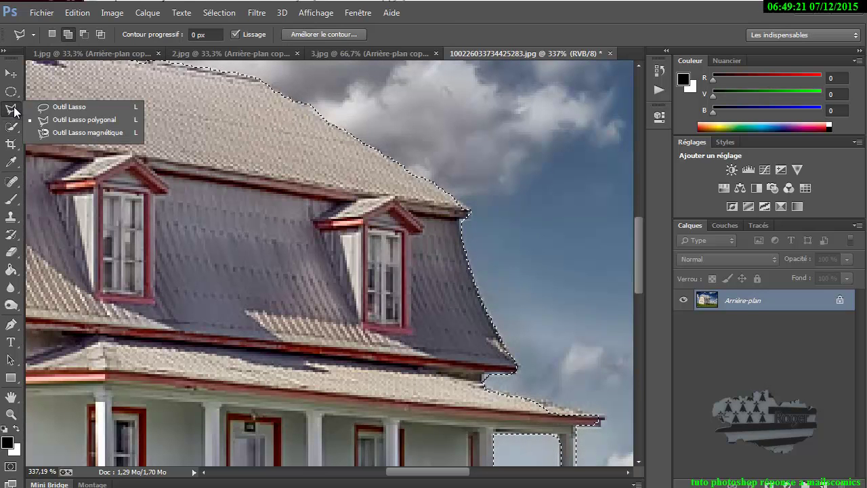
click(62, 107)
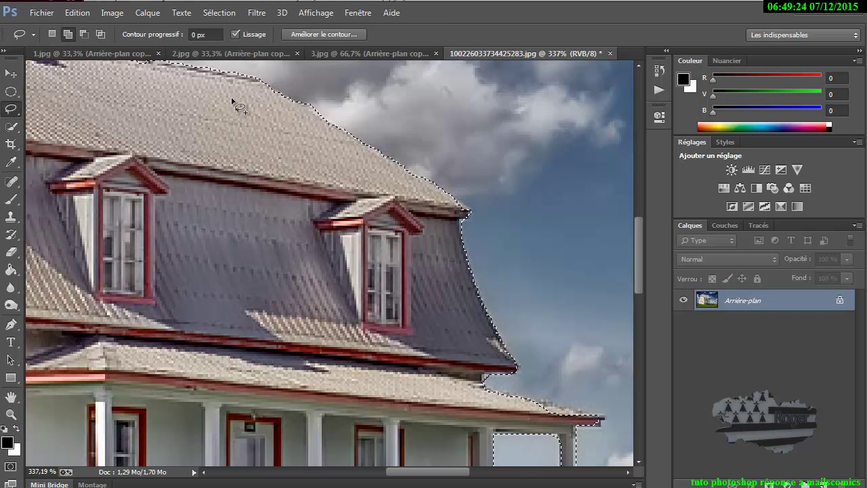
click(68, 34)
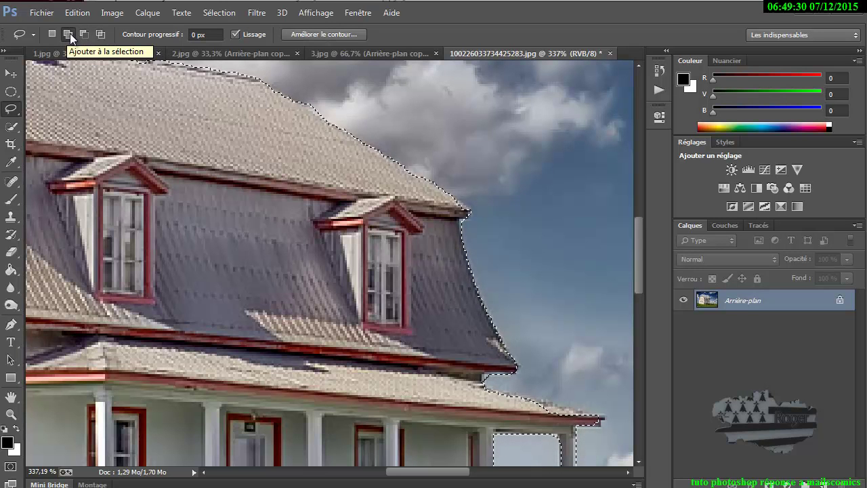
click(86, 34)
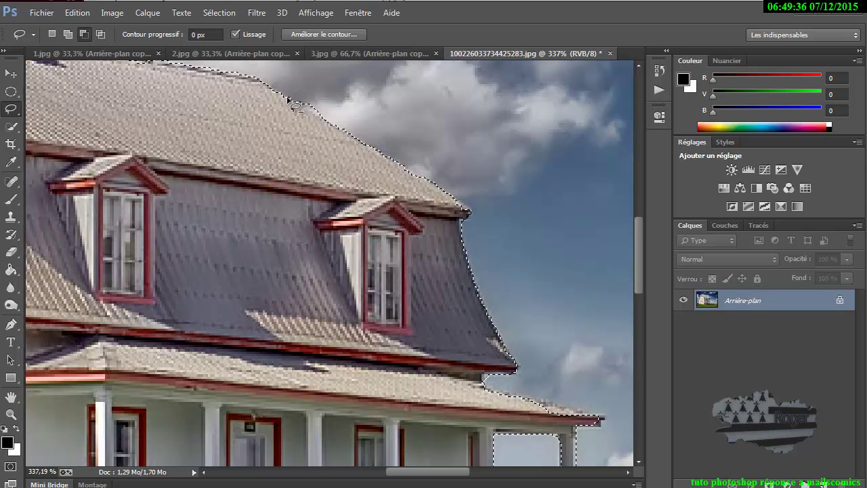
drag(322, 120, 301, 87)
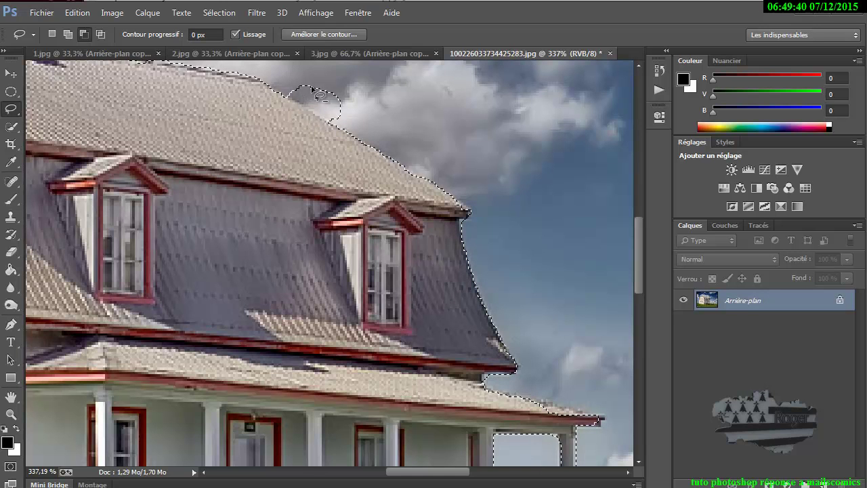
In add mode, smooth the upper roofline edge, then zoom back out.
click(68, 34)
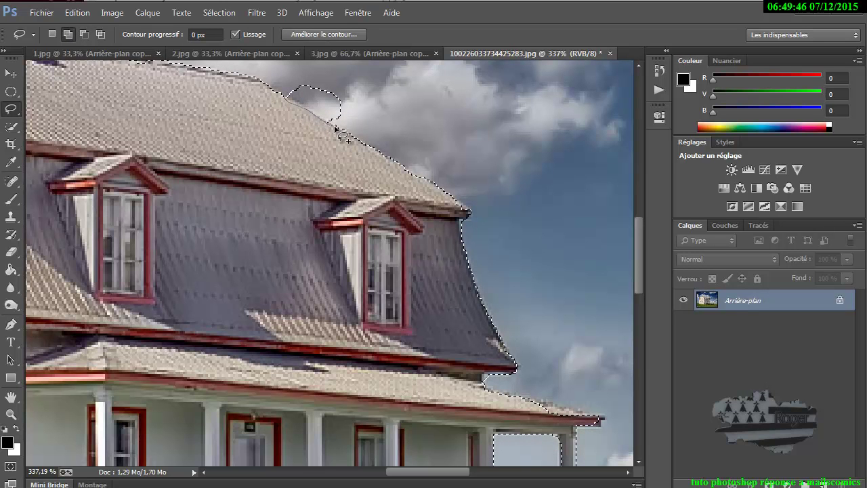
drag(317, 117, 296, 69)
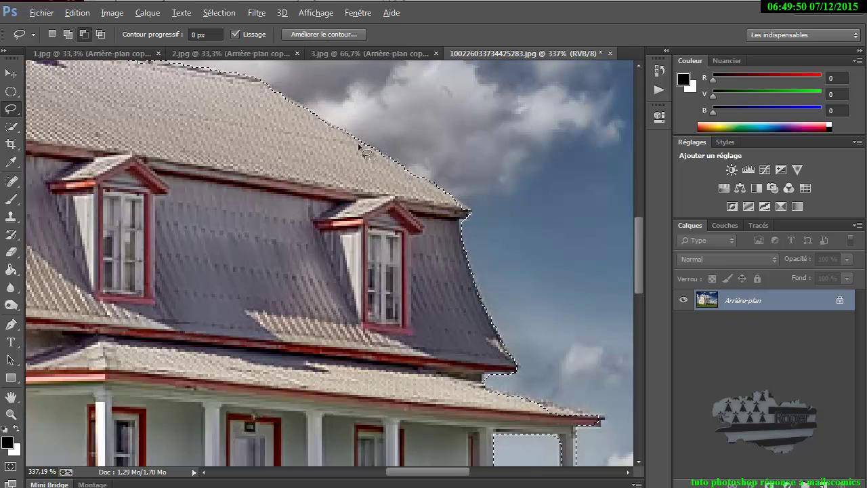
scroll(361, 133, down, 2)
scroll(361, 136, down, 1)
scroll(359, 150, down, 2)
scroll(366, 157, down, 1)
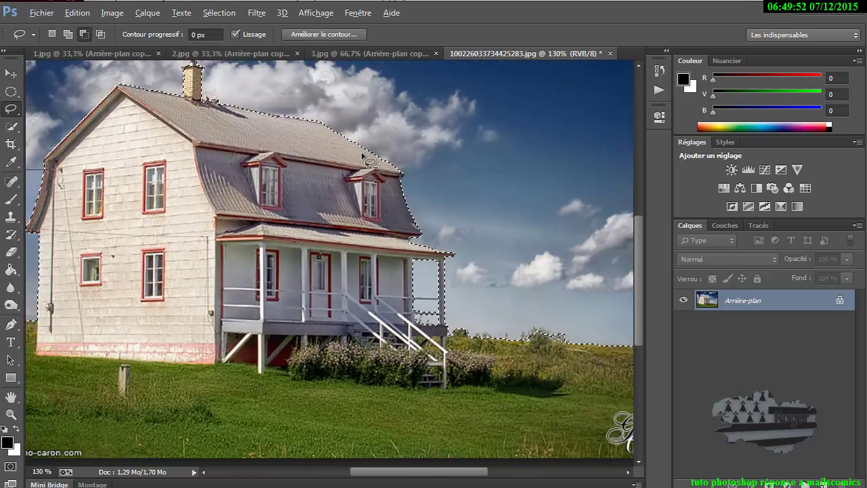
scroll(365, 159, down, 1)
scroll(366, 163, down, 1)
key(alt)
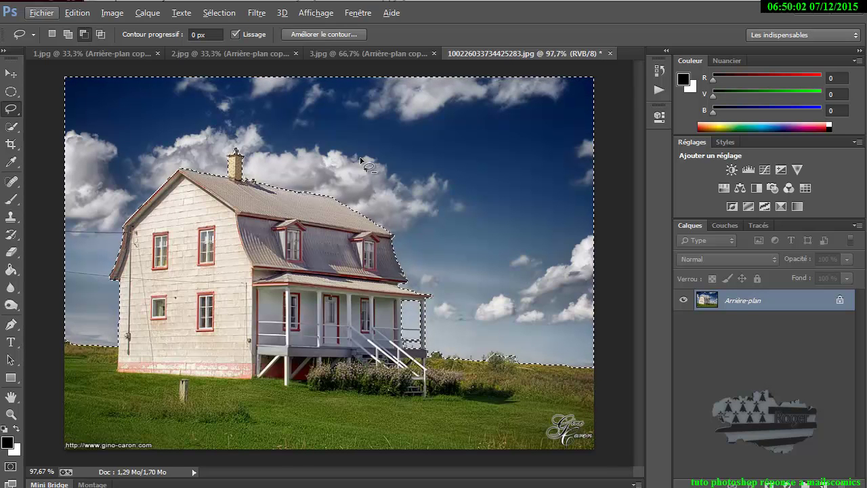
key(shift)
key(Right)
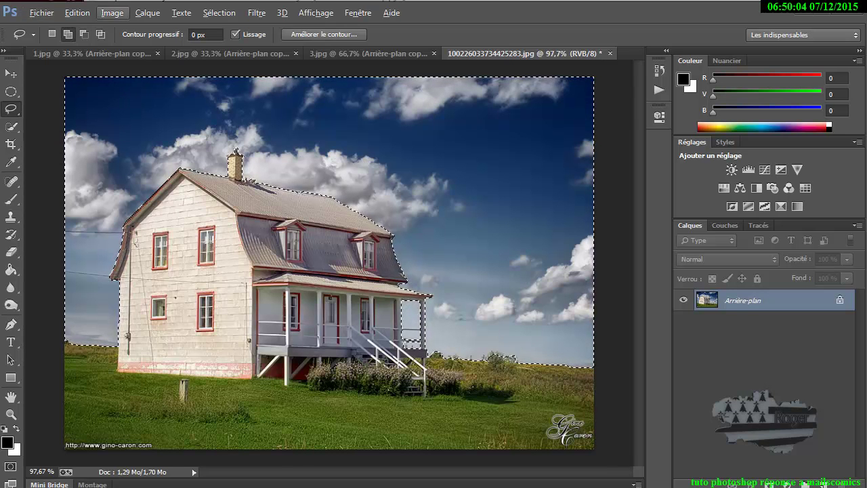
Apply Contour progressif with a 10-pixel Rayon to the sky selection.
click(218, 14)
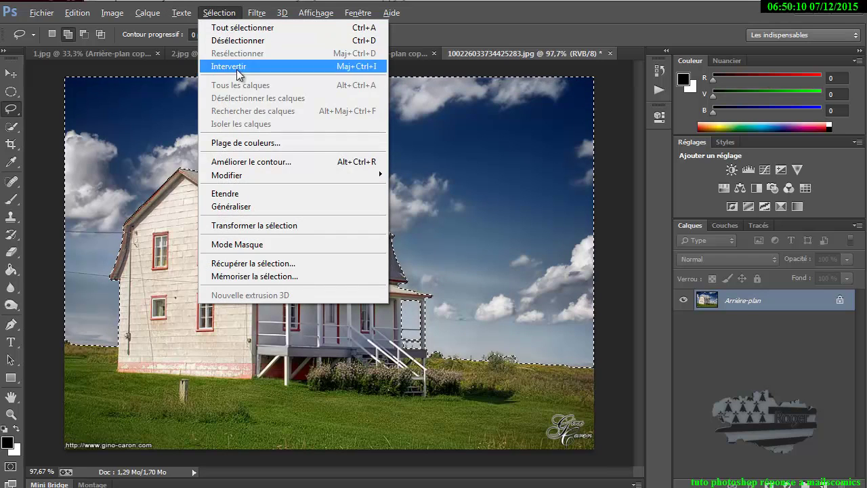
mouse_move(226, 175)
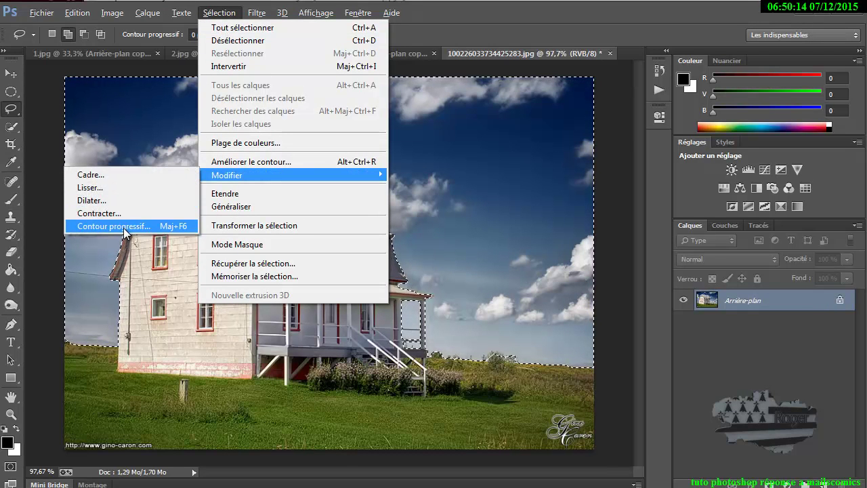
click(182, 226)
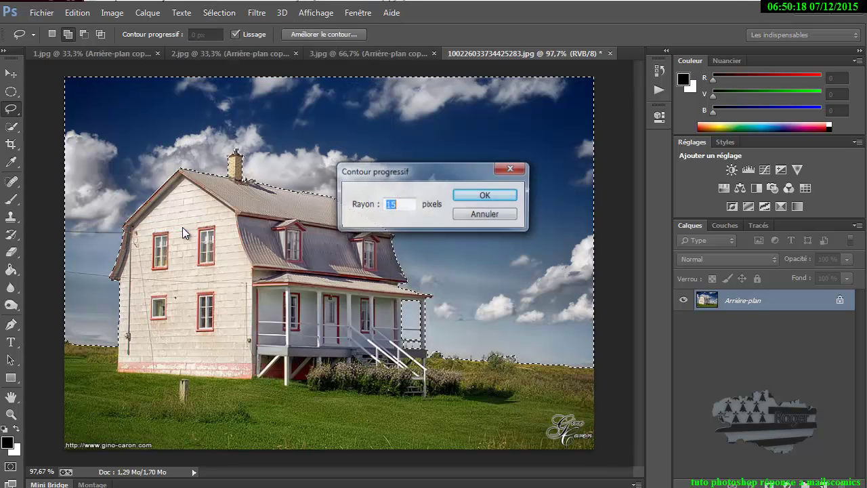
drag(418, 178, 445, 134)
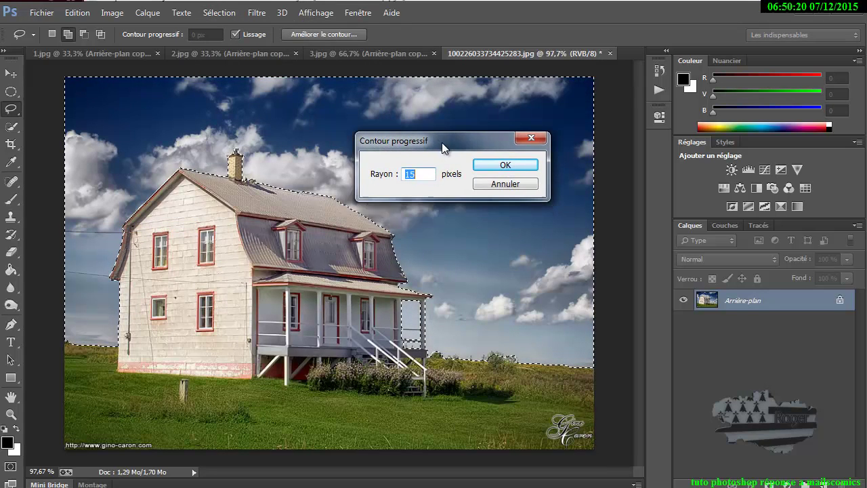
text(10)
click(504, 158)
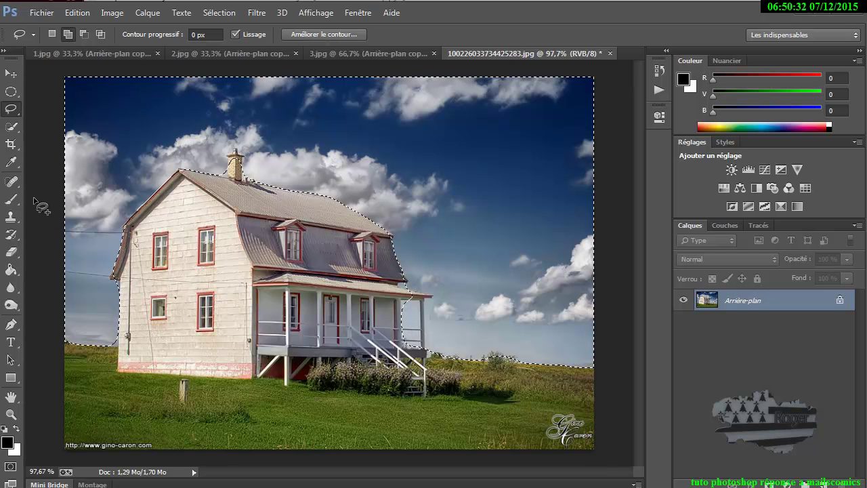
With Quick Selection, fit the selection around the porch's right column and roof corner.
click(12, 127)
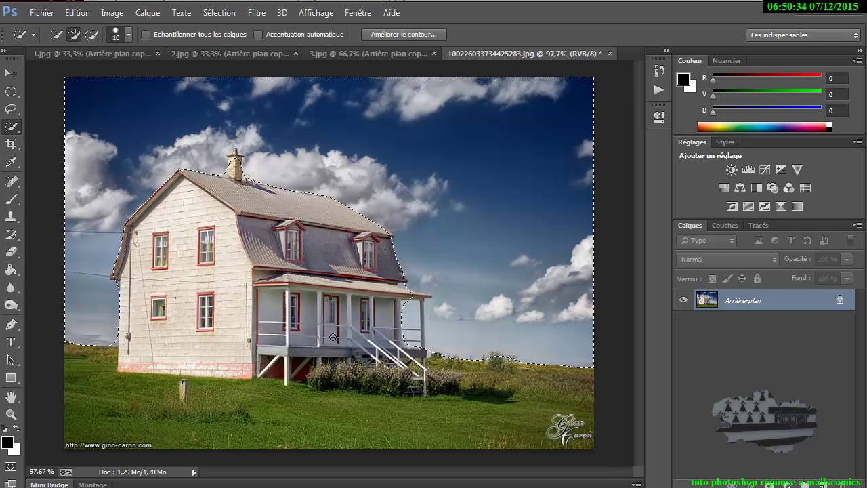
scroll(379, 335, up, 4)
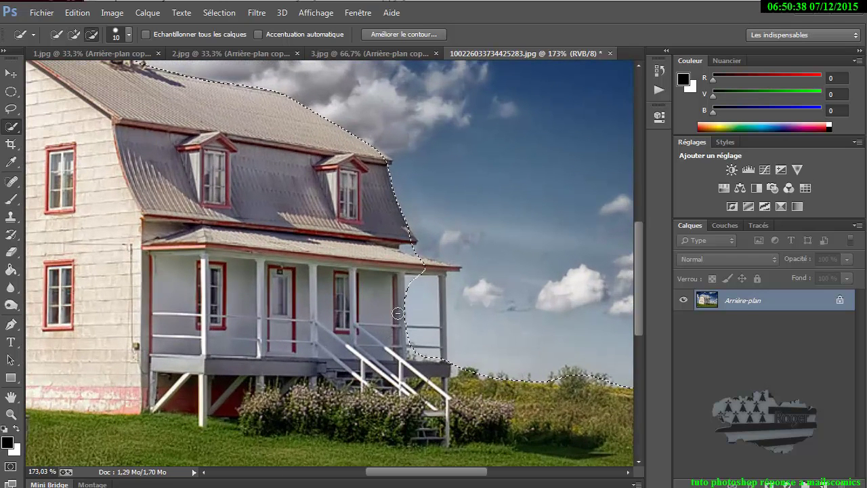
click(407, 312)
click(429, 275)
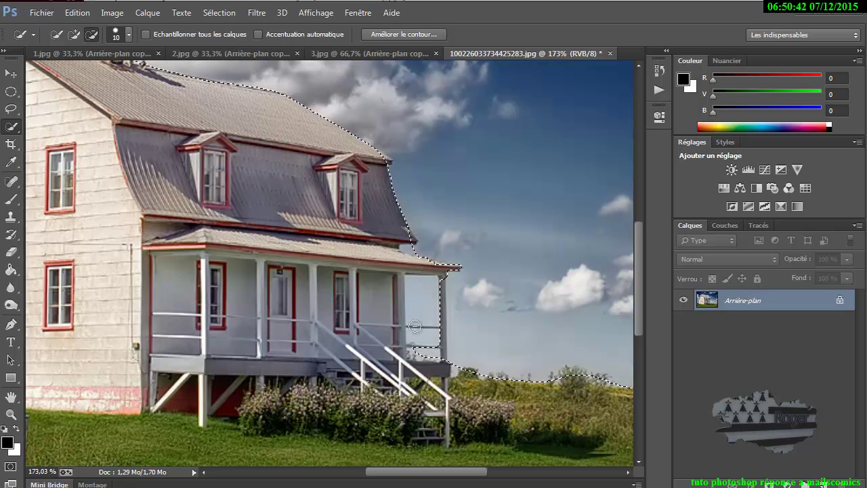
click(425, 355)
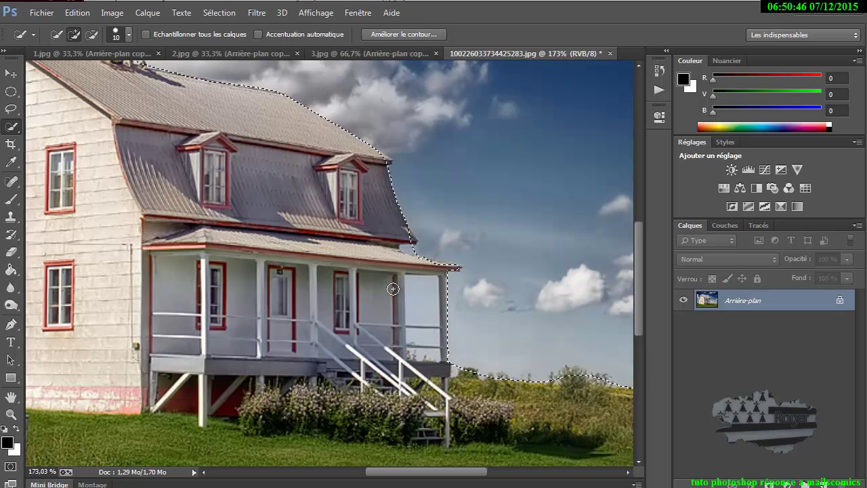
Zoom in to remove the sky wedge beside the chimney, then zoom out.
scroll(393, 294, down, 1)
scroll(393, 296, up, 1)
scroll(392, 298, up, 2)
scroll(393, 298, up, 1)
scroll(389, 298, up, 2)
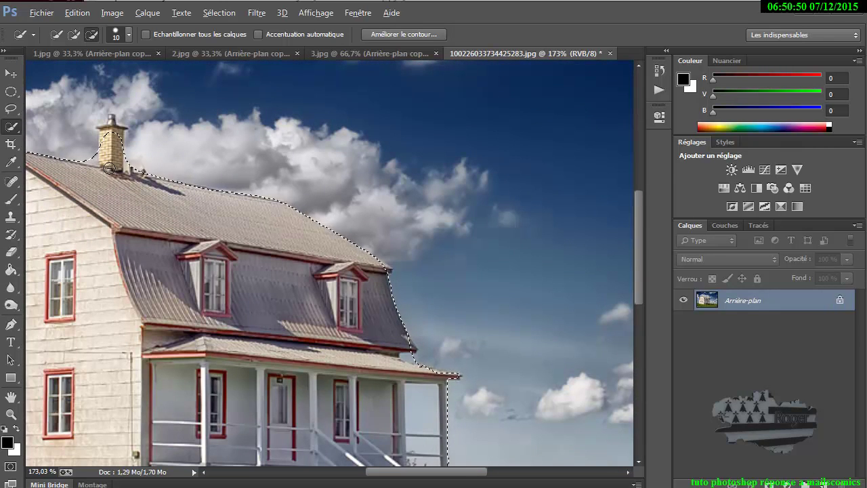
scroll(104, 143, up, 1)
scroll(104, 143, up, 1)
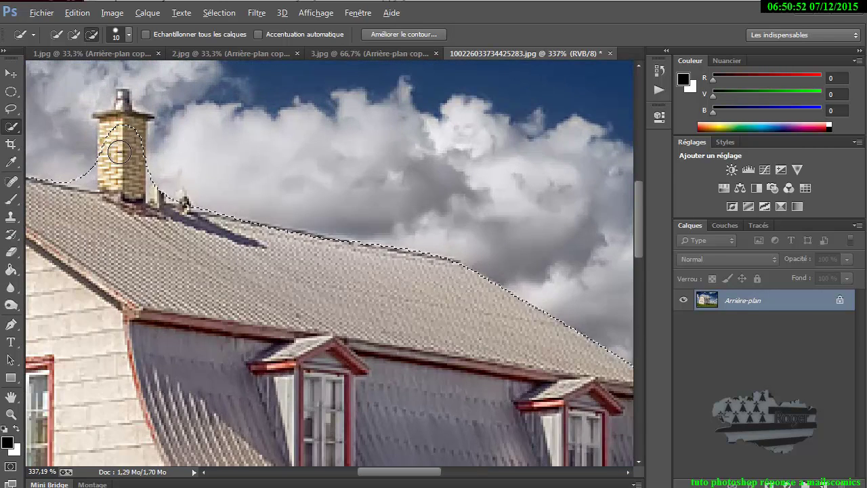
key(alt)
key(alt)
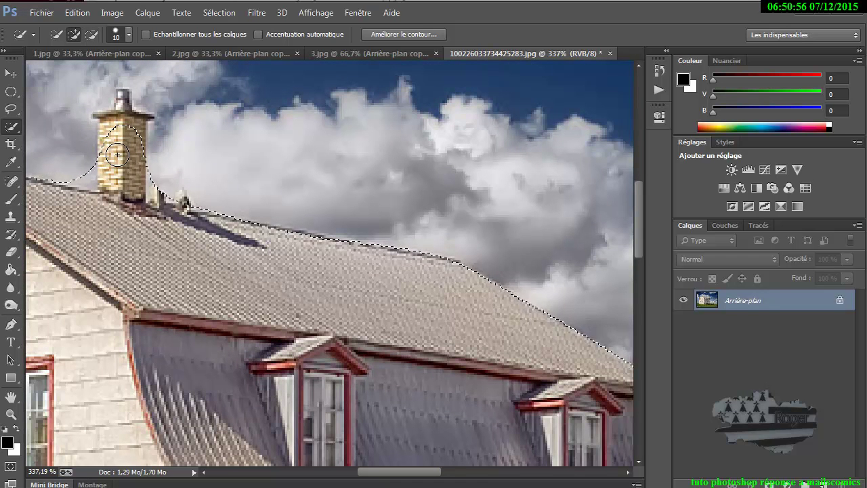
alt+drag(118, 154, 118, 133)
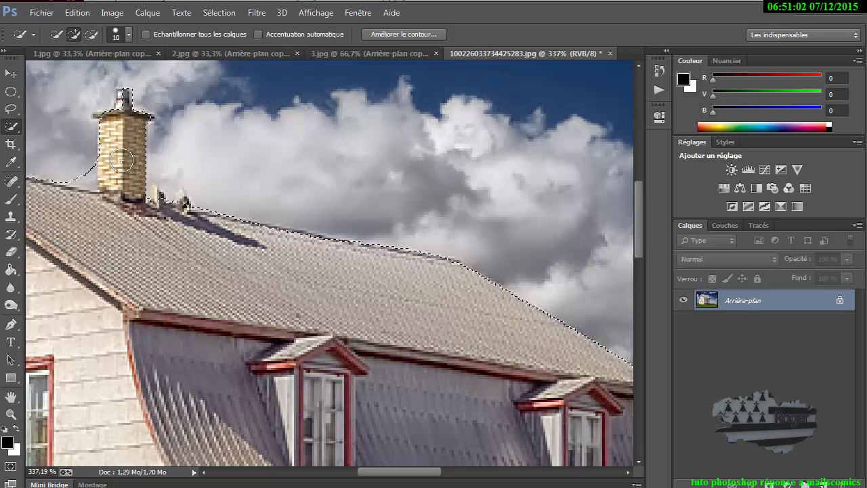
alt+click(72, 164)
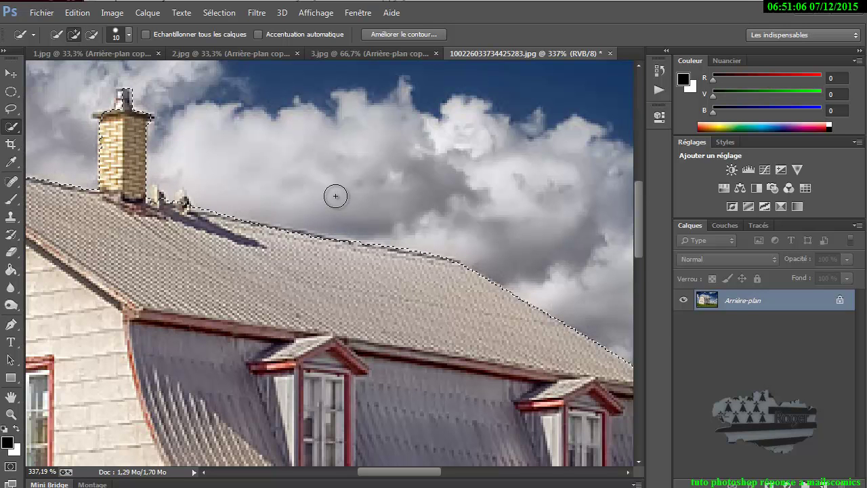
scroll(338, 188, down, 1)
scroll(306, 216, down, 5)
scroll(305, 220, down, 1)
scroll(305, 223, down, 1)
scroll(306, 229, down, 3)
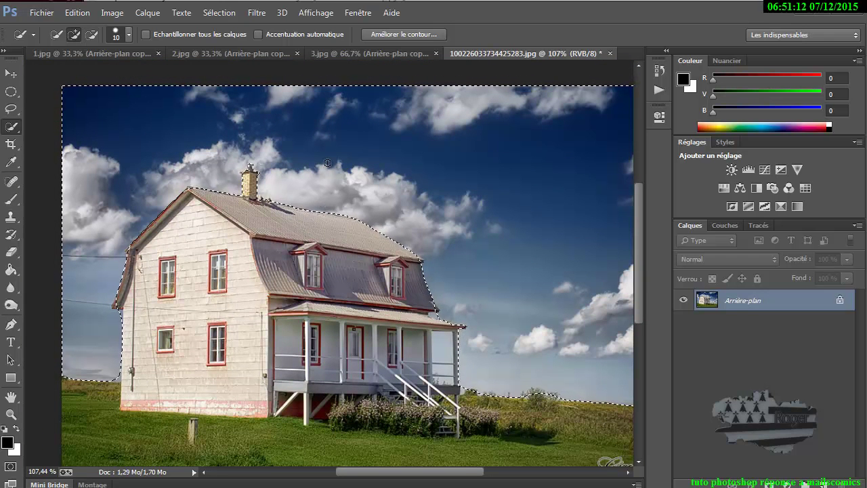
Use Mémoriser la sélection to store the selection in a new channel named 'ciel 2'.
click(219, 13)
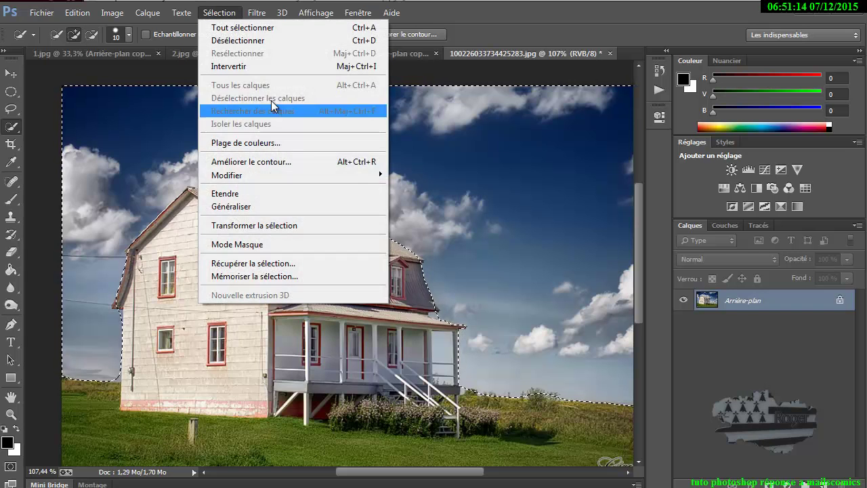
click(248, 275)
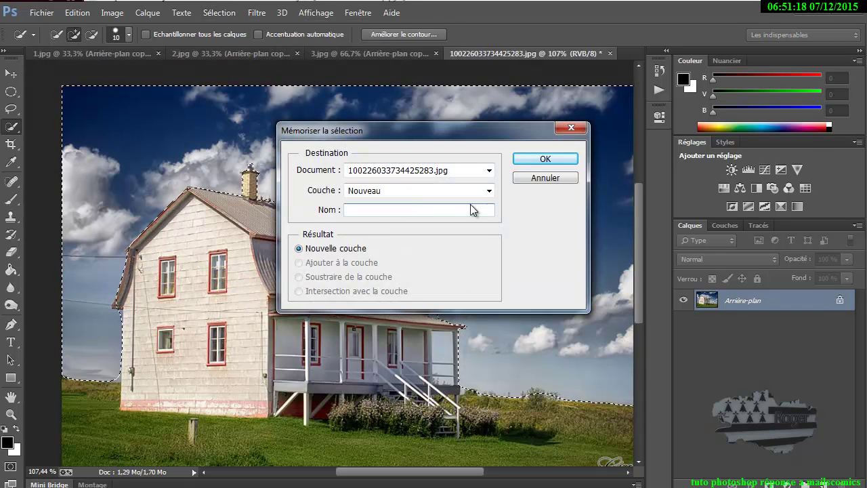
click(489, 193)
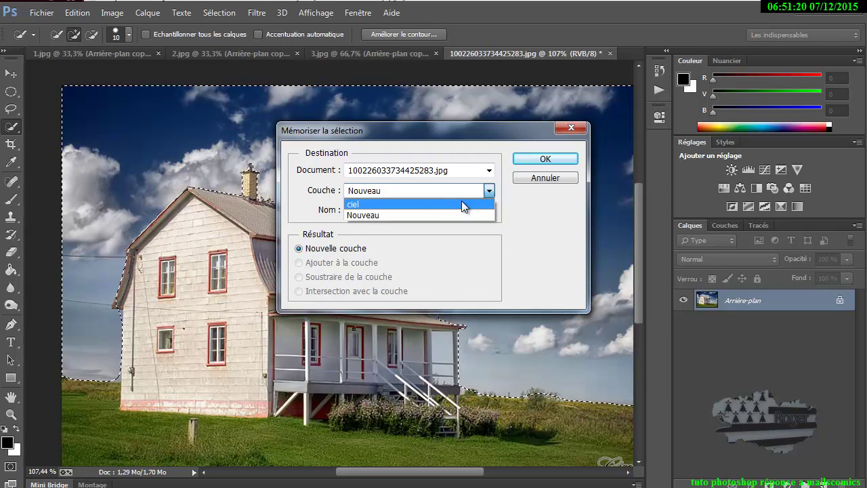
click(423, 192)
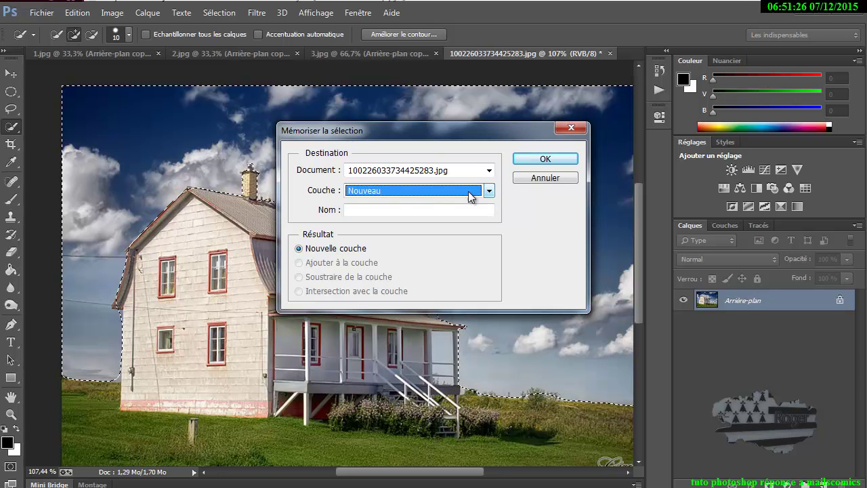
click(377, 210)
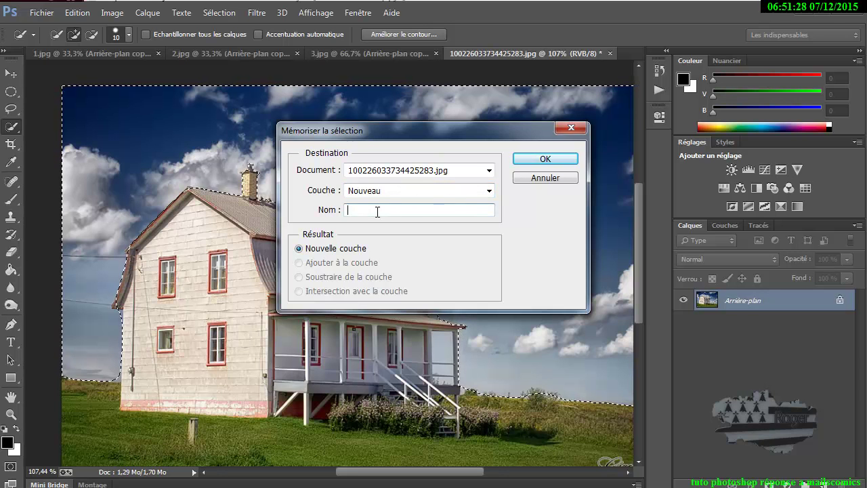
text(ciel 2)
click(545, 159)
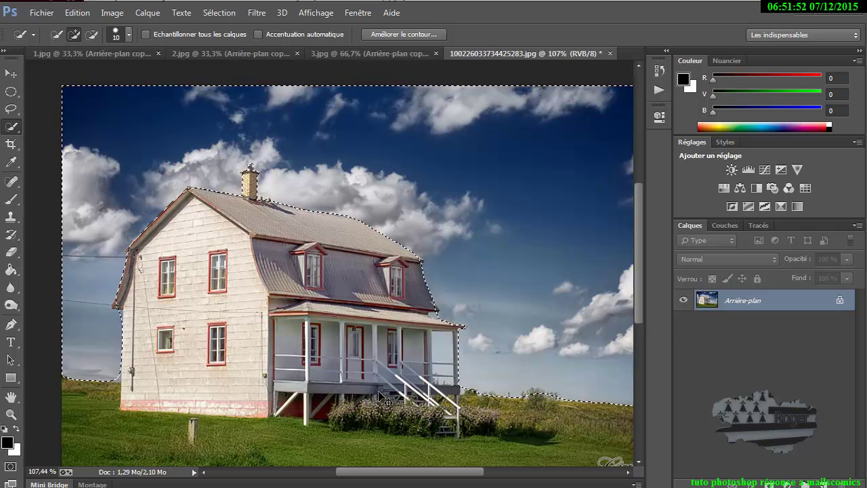
Copy the selected sky onto a new layer, Calque 1, and briefly hide Arrière-plan to check it.
key(ctrl+j)
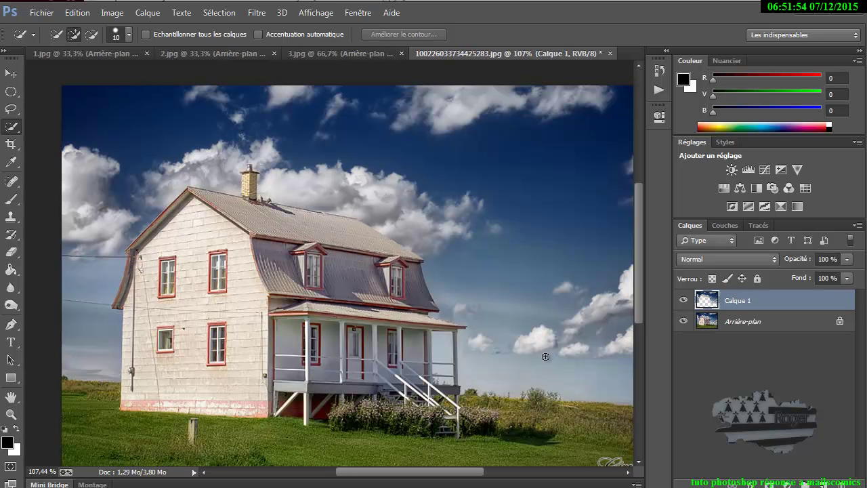
click(684, 323)
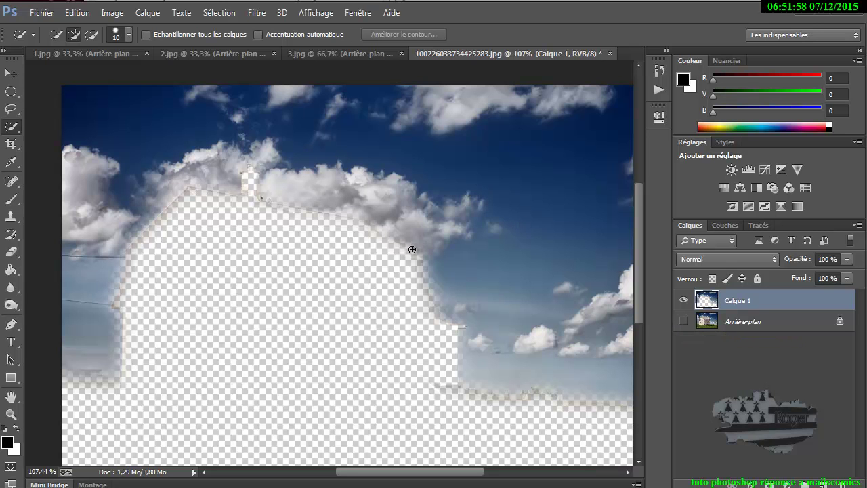
click(684, 323)
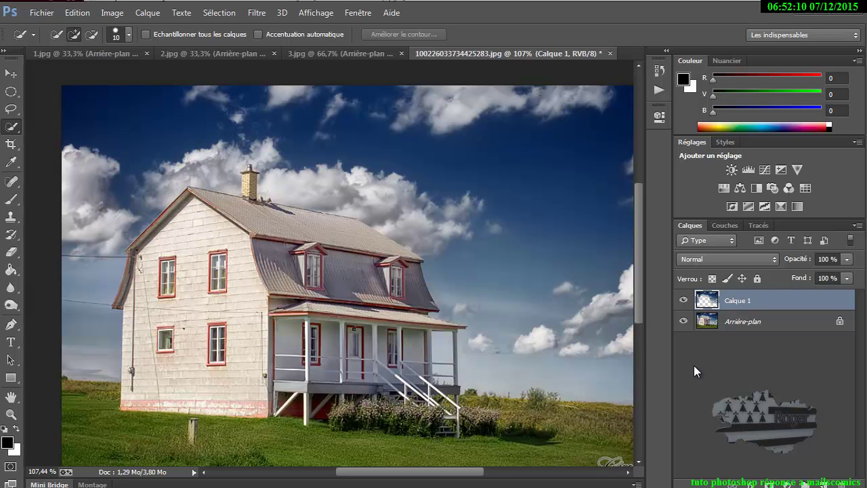
Apply Brightness/Contrast to the sky layer with brightness -29 and contrast 74.
click(115, 13)
mouse_move(126, 46)
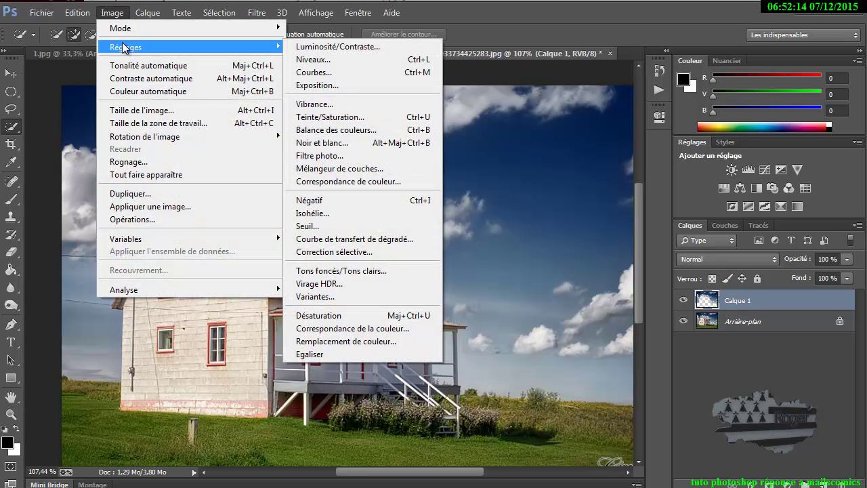
click(334, 51)
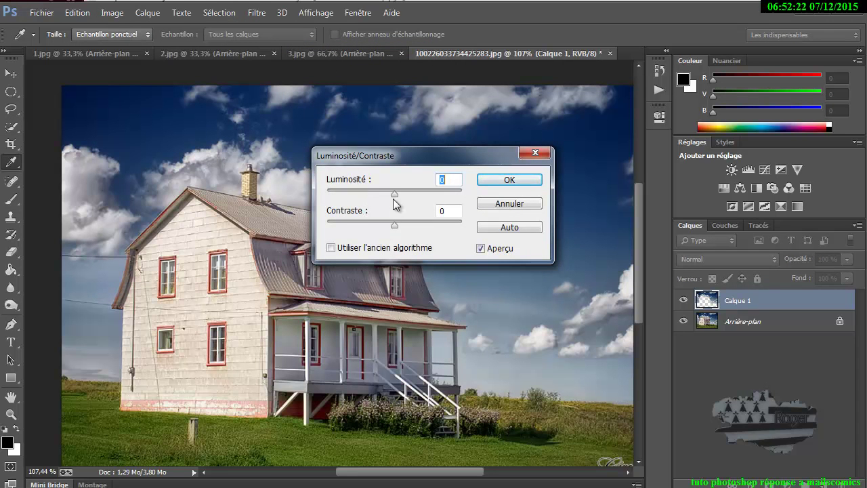
mouse_move(395, 194)
mouse_down()
mouse_move(377, 194)
mouse_move(385, 199)
mouse_up()
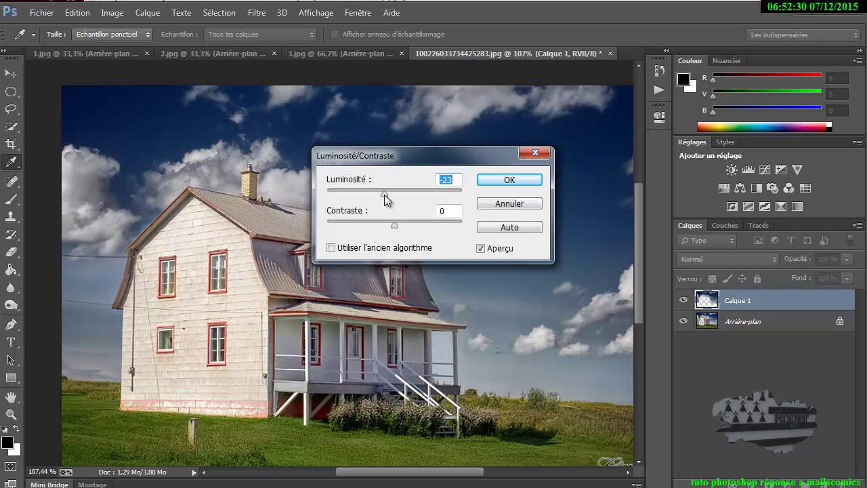
drag(386, 199, 383, 201)
drag(396, 231, 443, 225)
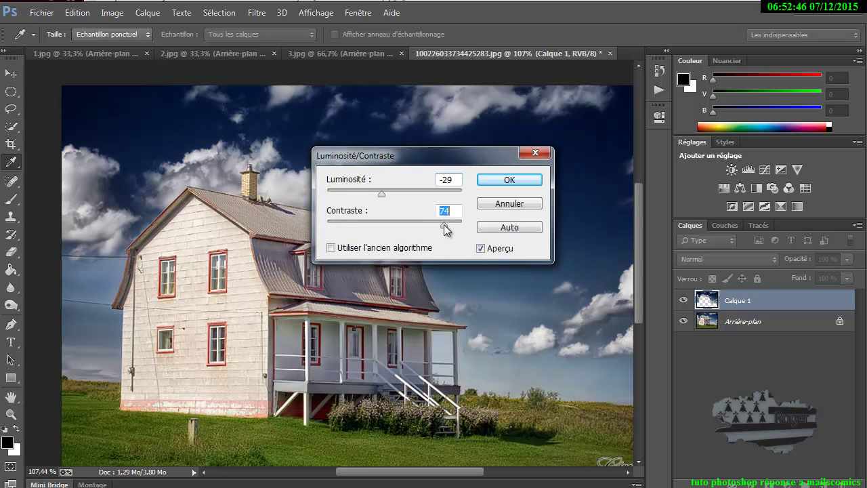
drag(443, 224, 440, 227)
click(519, 180)
key(w)
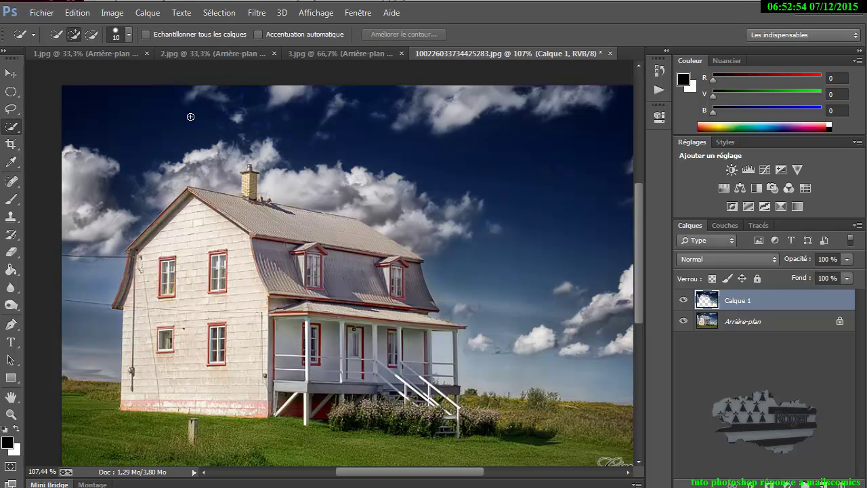
Apply a Zoom-mode radial blur of amount 40 to the sky, then select Arrière-plan.
key(ctrl+z)
key(ctrl+z)
key(ctrl+z)
key(ctrl+z)
key(ctrl+z)
click(256, 14)
mouse_move(271, 201)
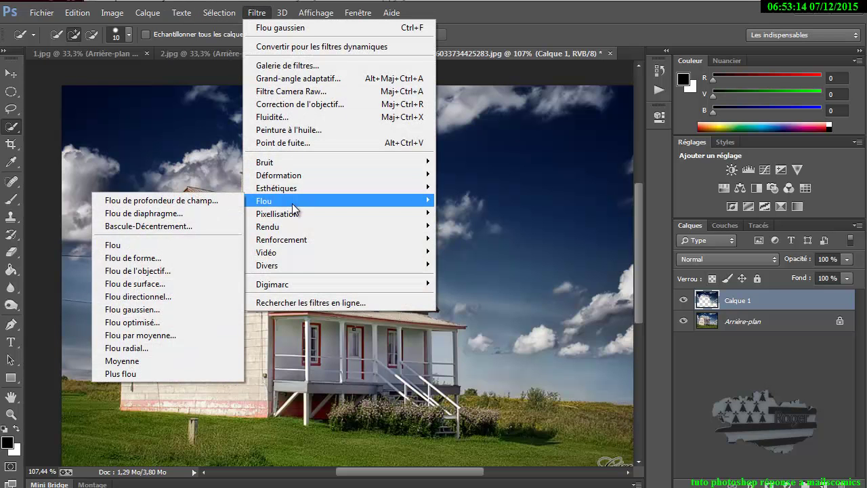
click(143, 349)
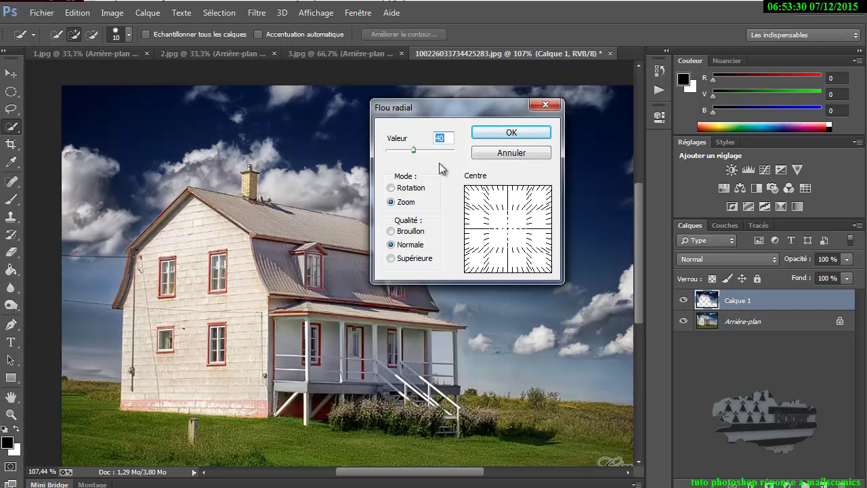
click(392, 189)
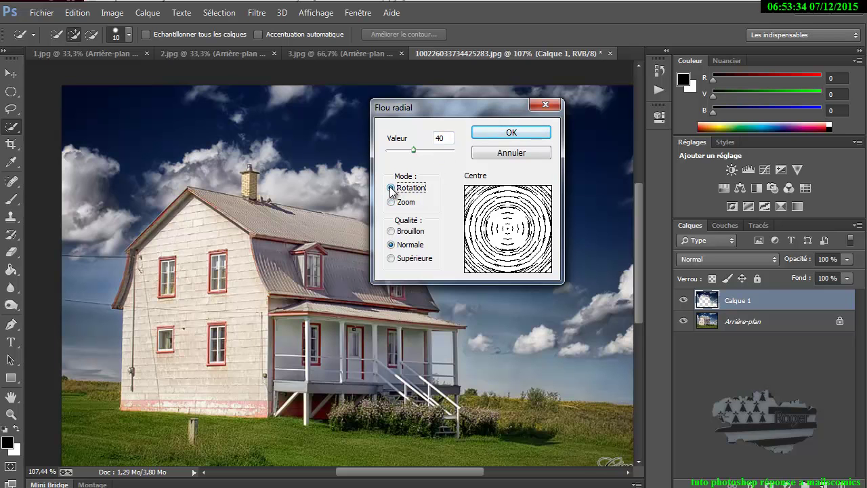
click(393, 202)
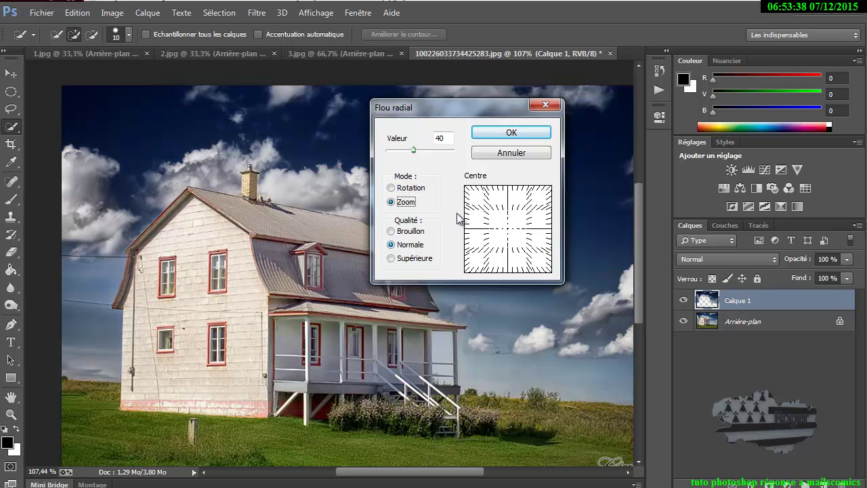
click(512, 133)
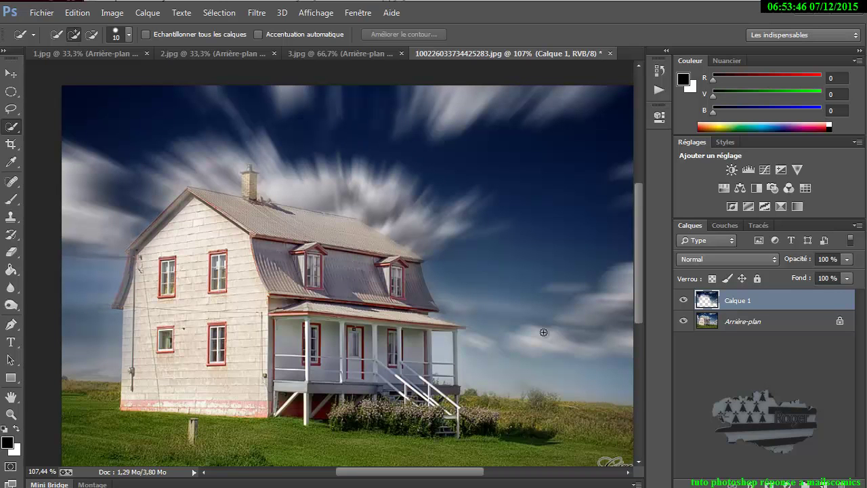
click(739, 323)
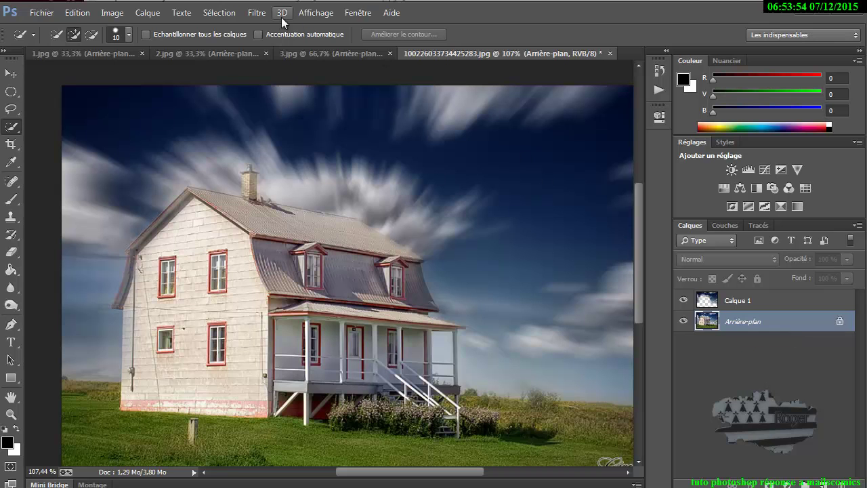
Load the saved ciel 2 channel as an inverted selection around the house and ground.
click(232, 14)
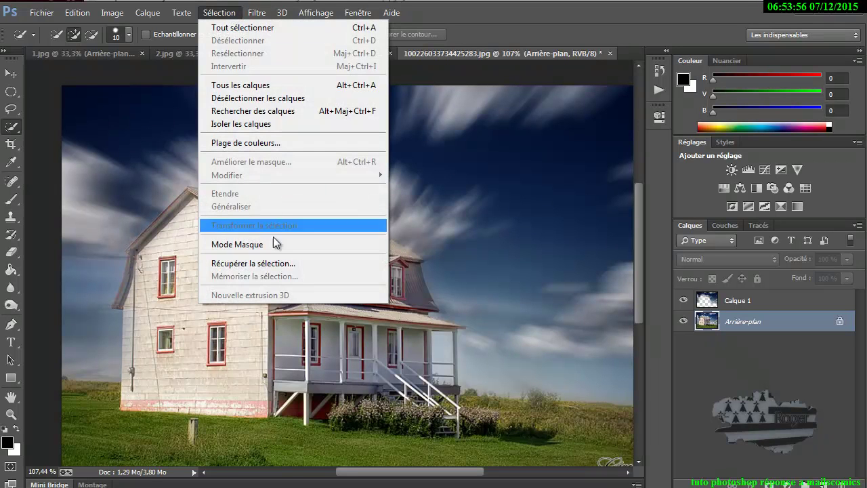
click(275, 263)
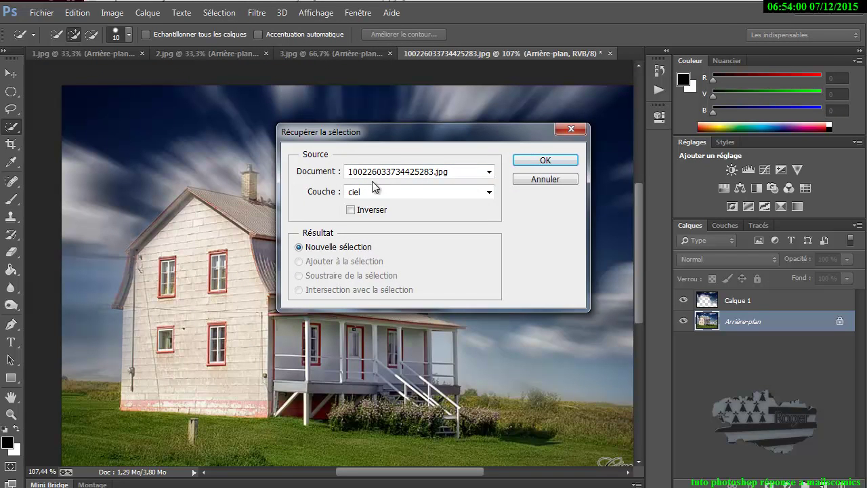
click(487, 193)
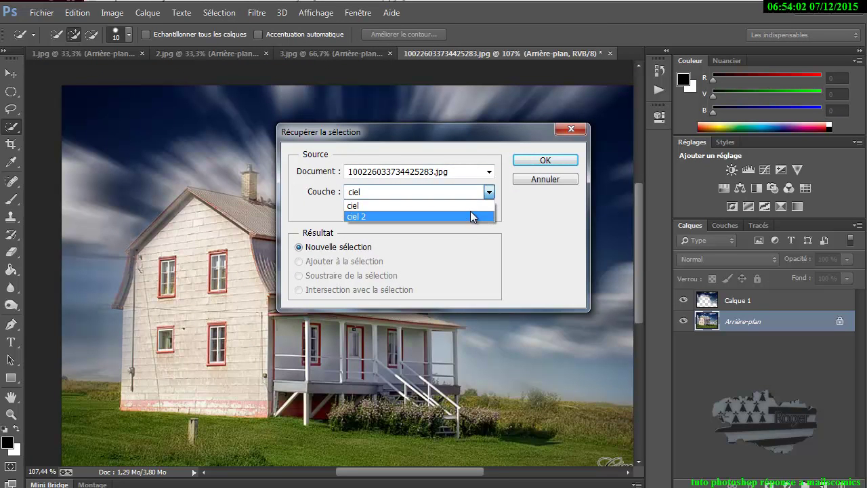
click(468, 216)
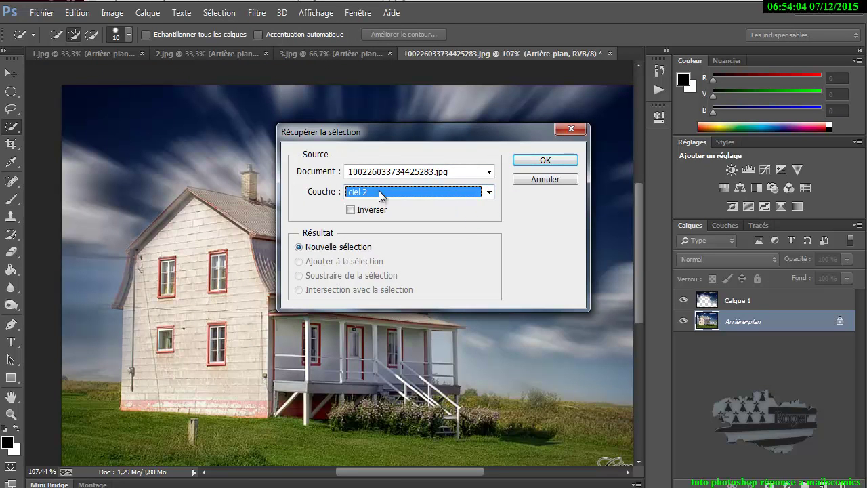
click(351, 210)
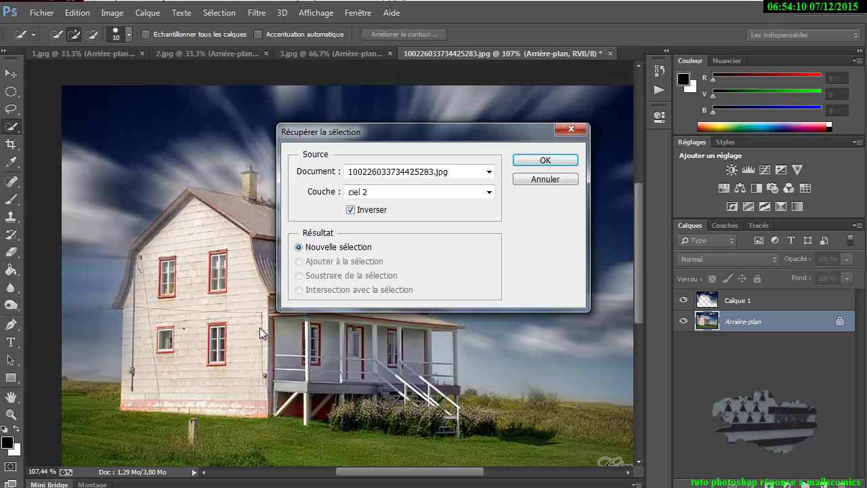
click(547, 160)
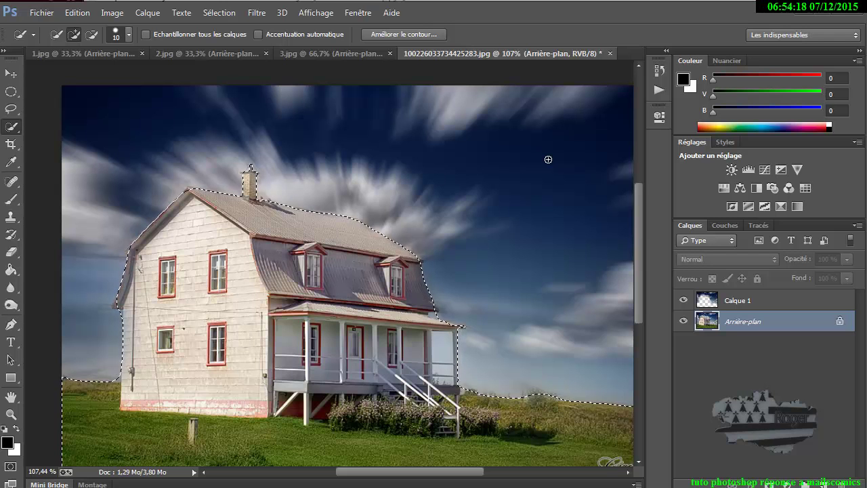
Apply Levels with a midtone input of 0,57 to the selected house and grass.
click(112, 13)
mouse_move(126, 46)
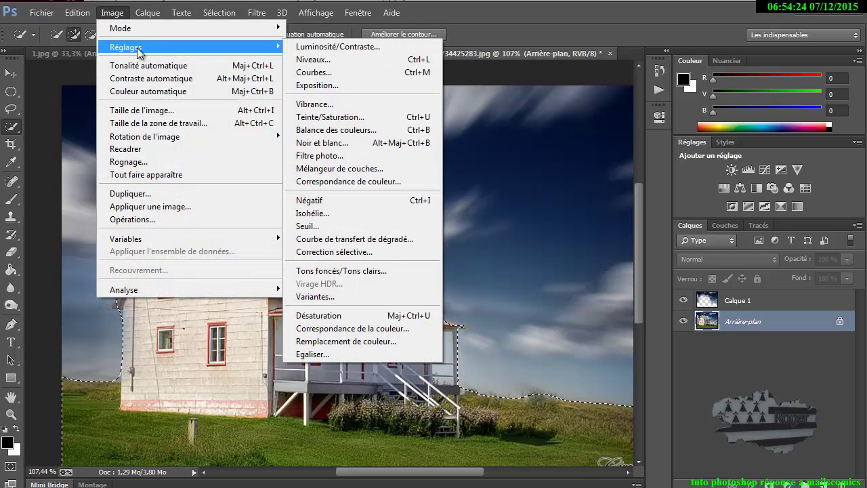
click(334, 60)
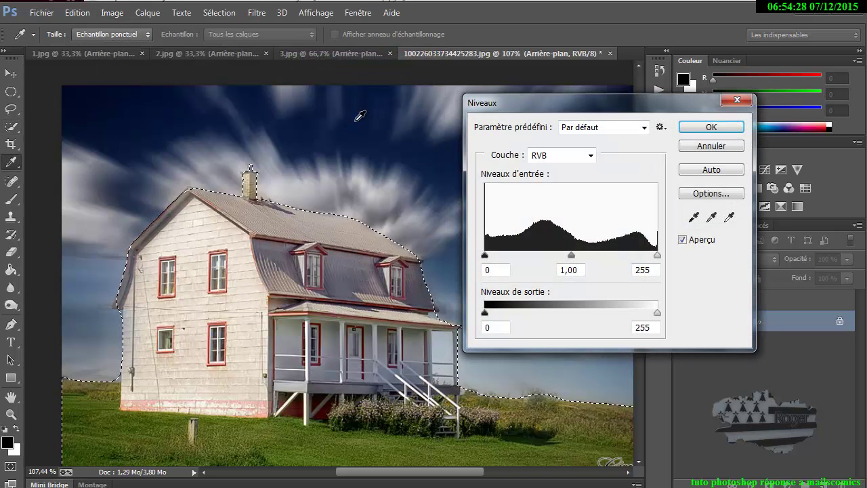
drag(570, 256, 590, 256)
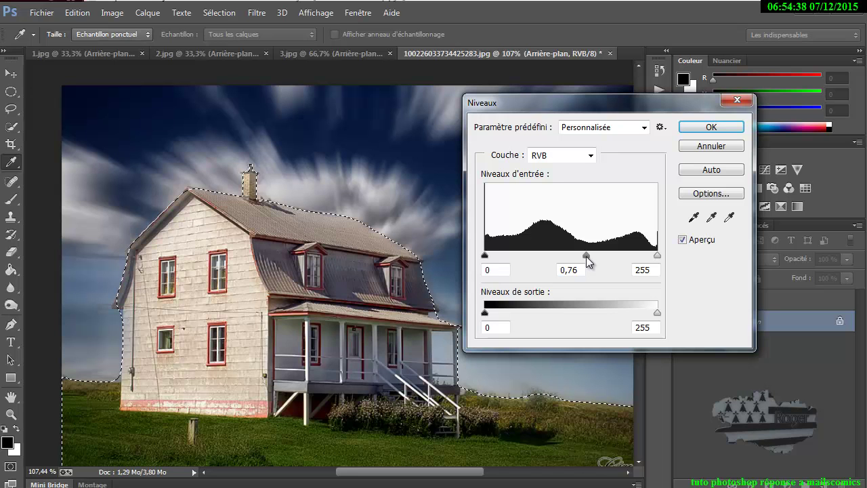
drag(586, 258, 600, 258)
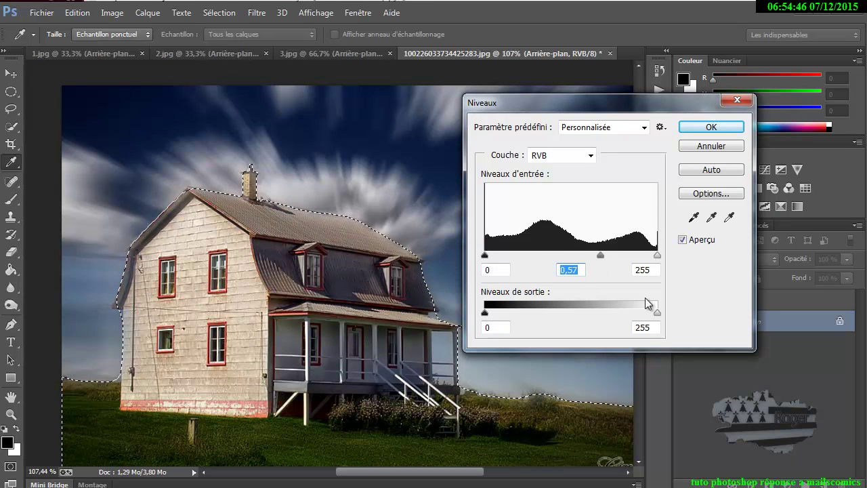
click(711, 130)
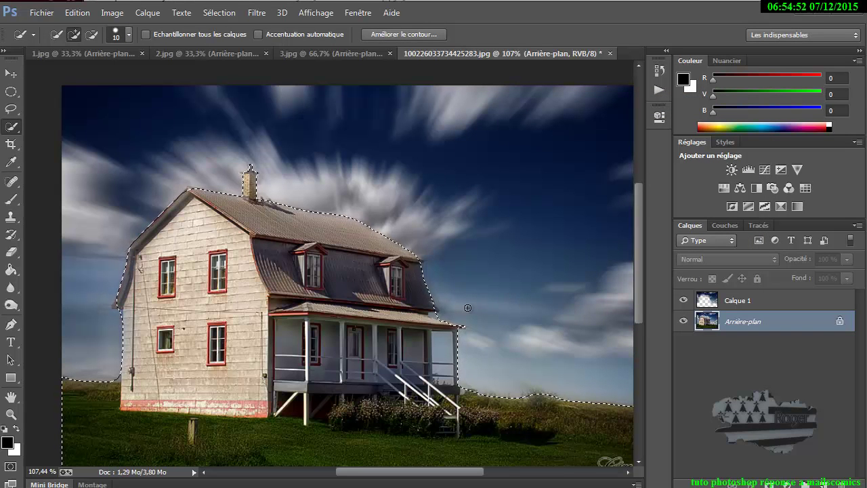
Deselect, make Calque 1 active, and bring up the new adjustment layer list.
click(223, 13)
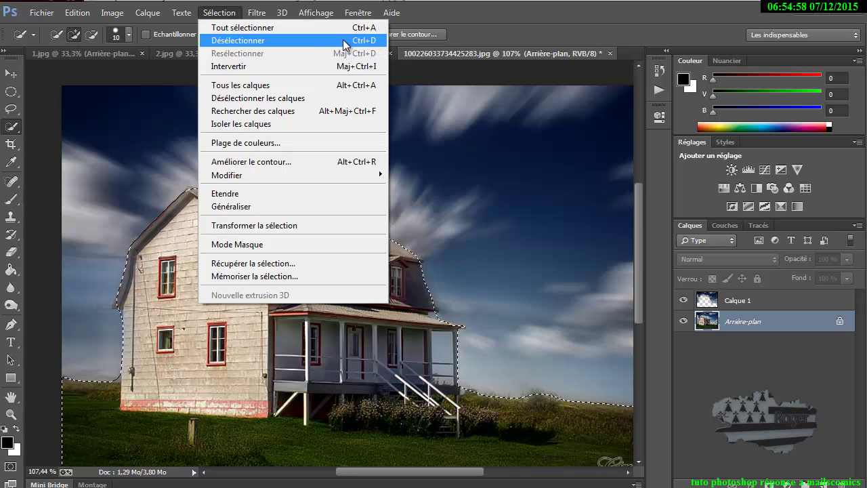
click(344, 42)
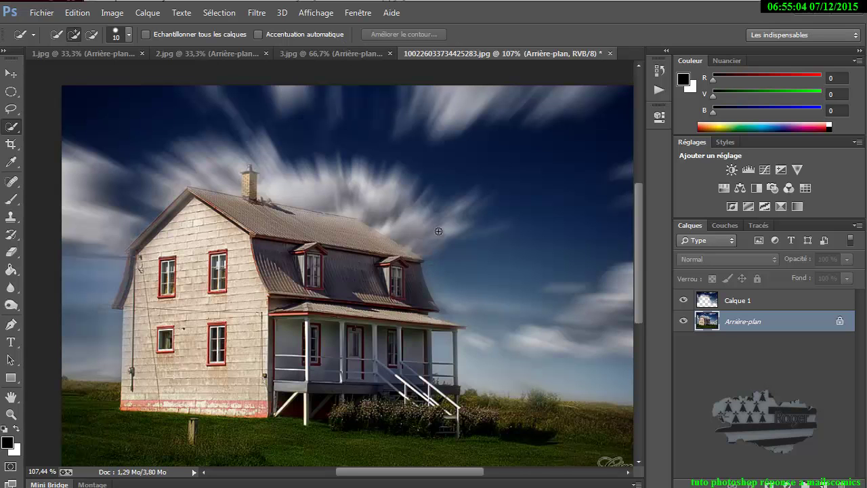
click(765, 304)
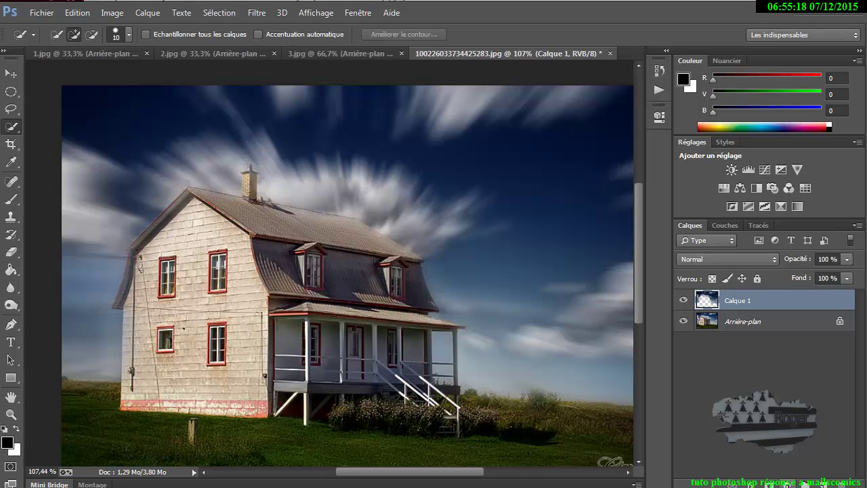
click(785, 483)
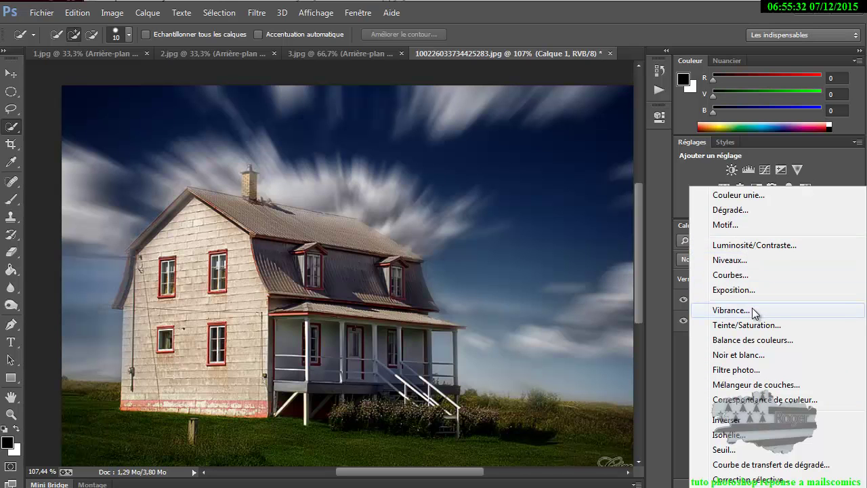
Add a colorized Hue/Saturation layer with hue 30, saturation 33 and lightness 0.
click(746, 325)
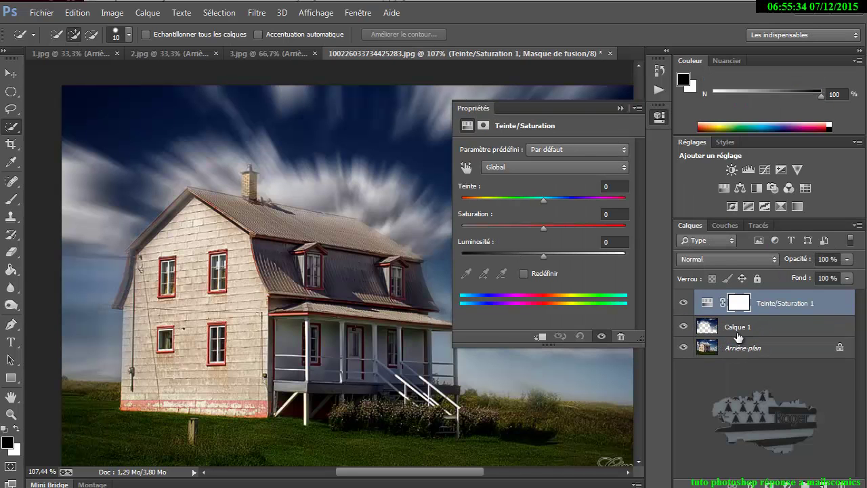
click(524, 273)
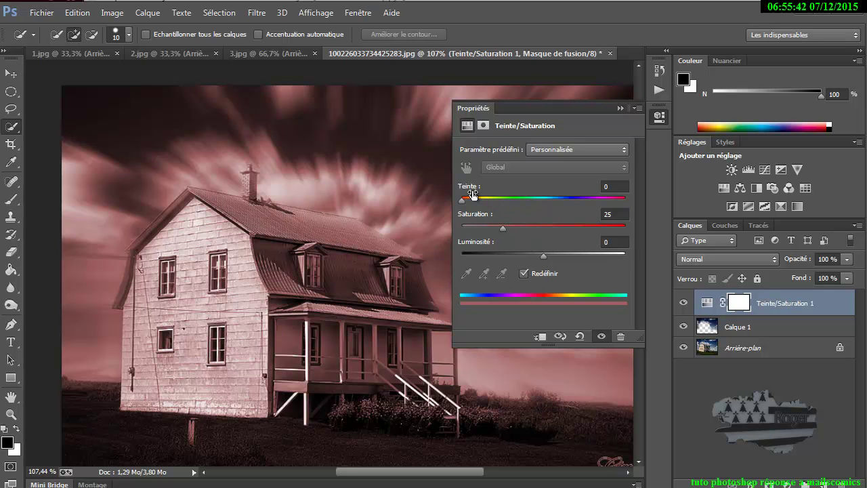
drag(463, 200, 478, 201)
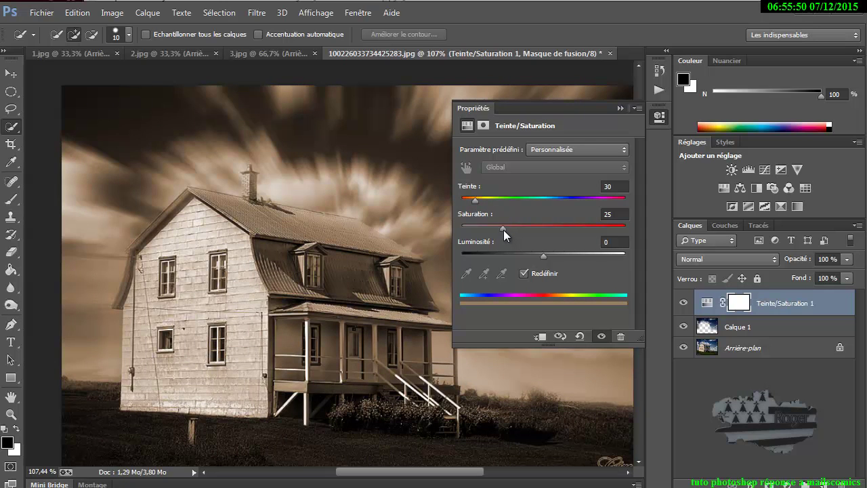
drag(503, 228, 487, 228)
drag(478, 229, 512, 228)
mouse_move(543, 256)
mouse_down()
mouse_move(527, 255)
mouse_move(555, 256)
mouse_move(524, 259)
mouse_move(546, 260)
mouse_up()
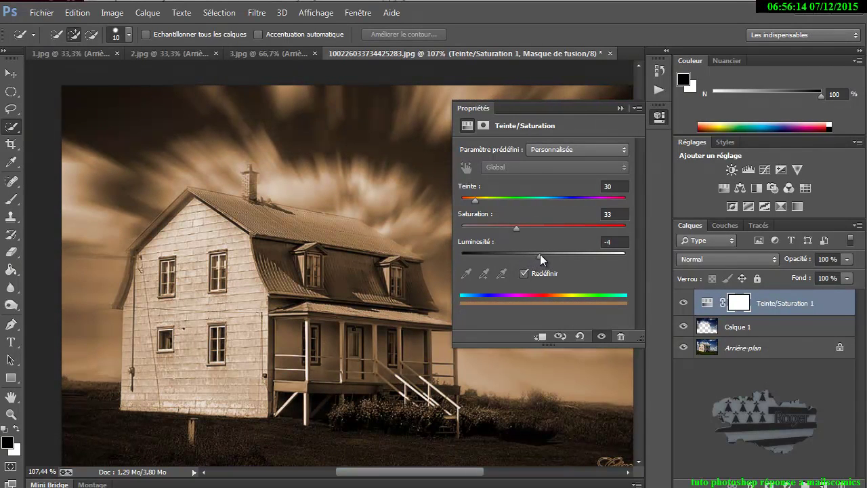
drag(544, 254, 540, 253)
click(606, 241)
text(03)
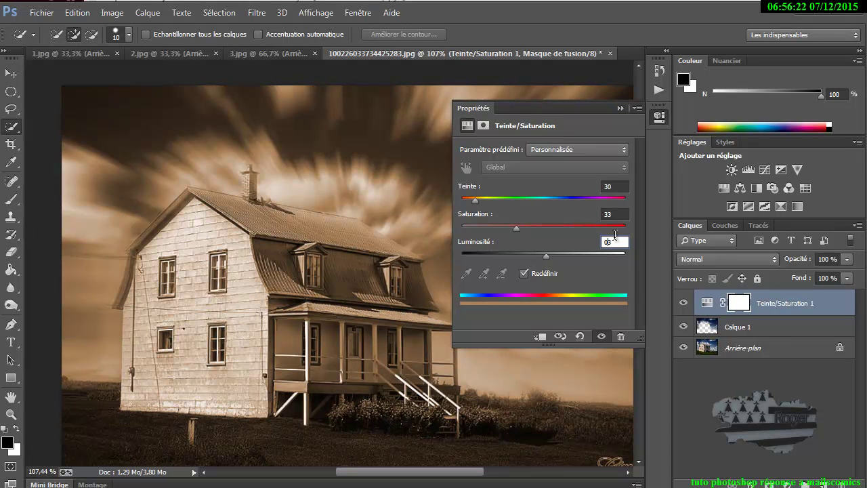
click(602, 243)
text(0)
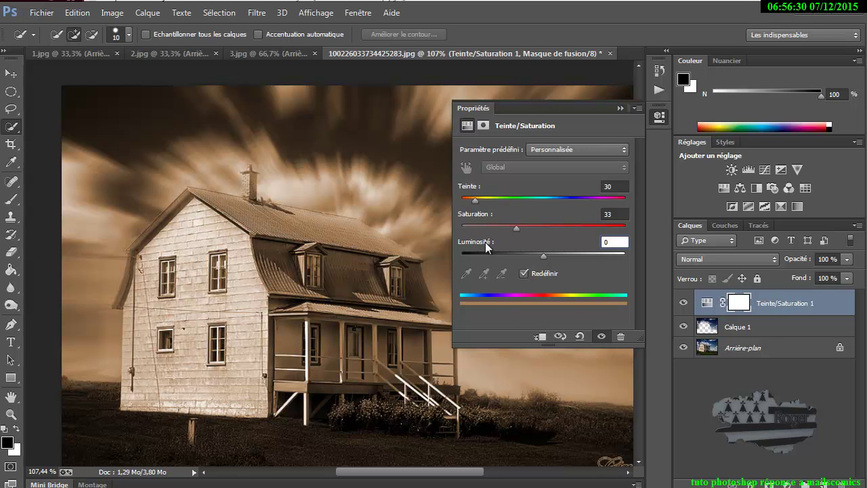
click(619, 108)
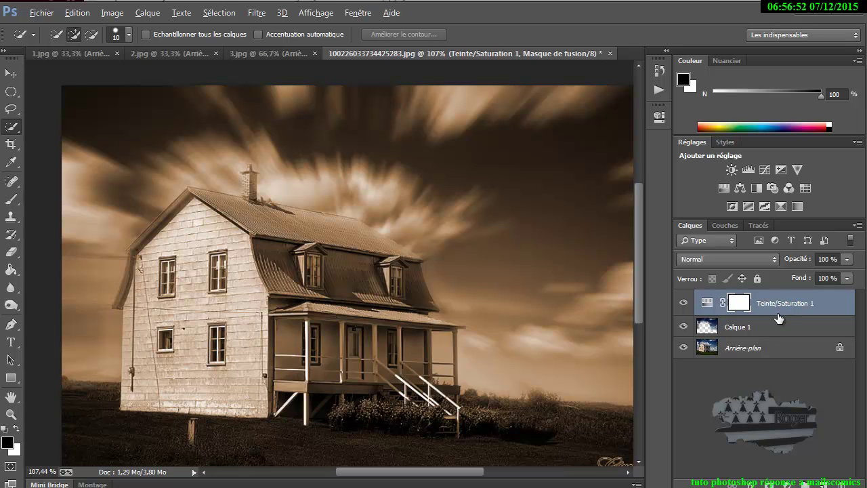
Clip Teinte/Saturation 1 to Calque 1 so only the sky stays sepia, then select Arrière-plan.
drag(777, 315, 778, 311)
alt+click(778, 310)
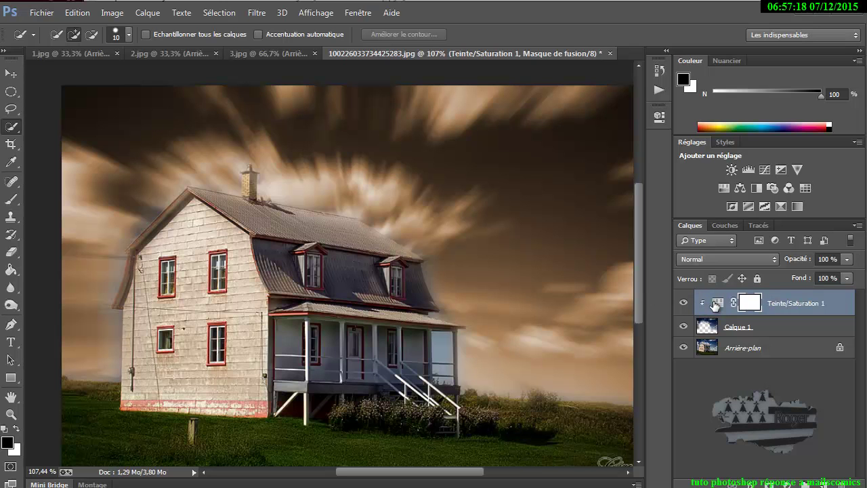
key(ctrl+alt+g)
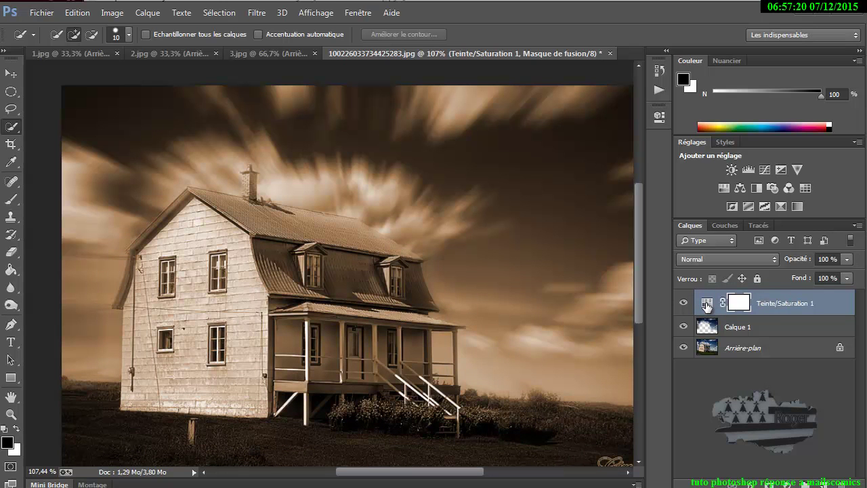
right_click(835, 305)
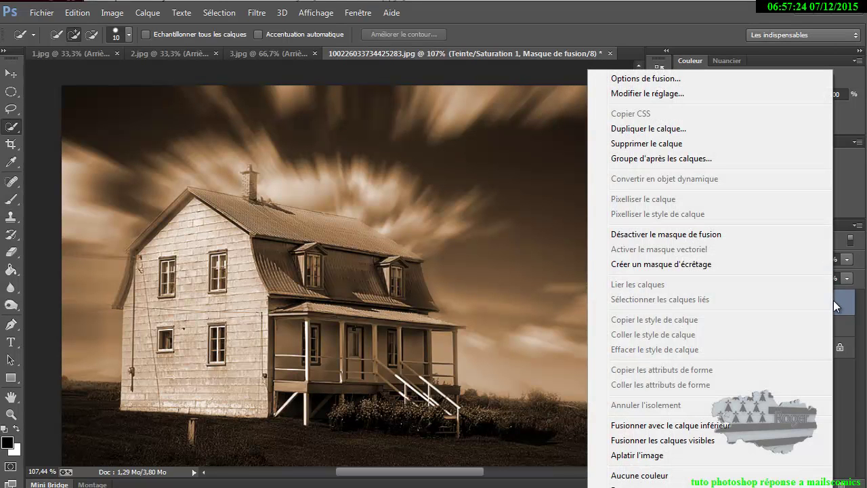
click(670, 266)
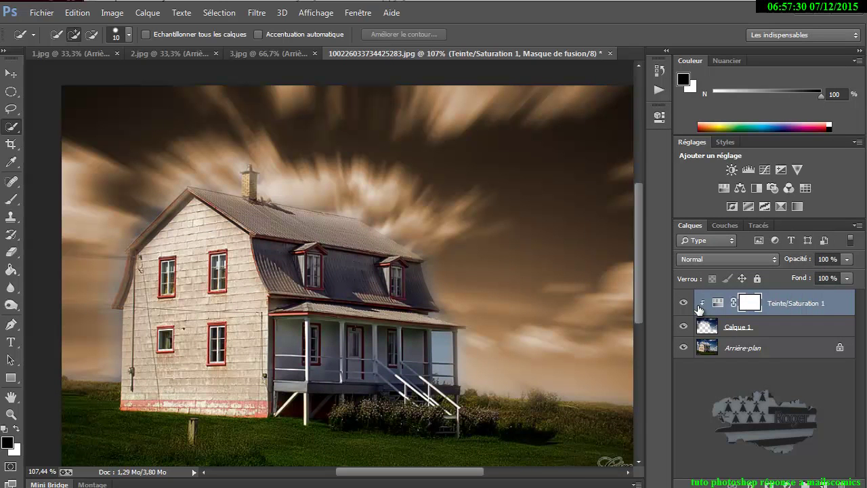
alt+click(699, 308)
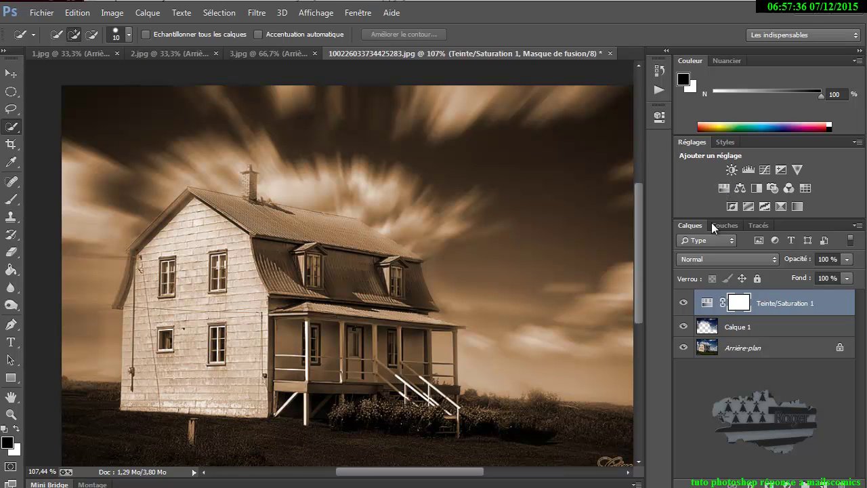
double_click(705, 305)
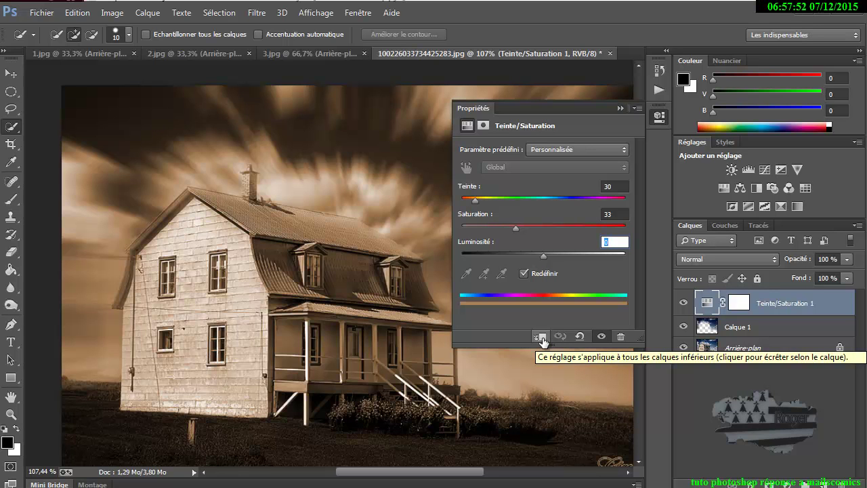
click(541, 339)
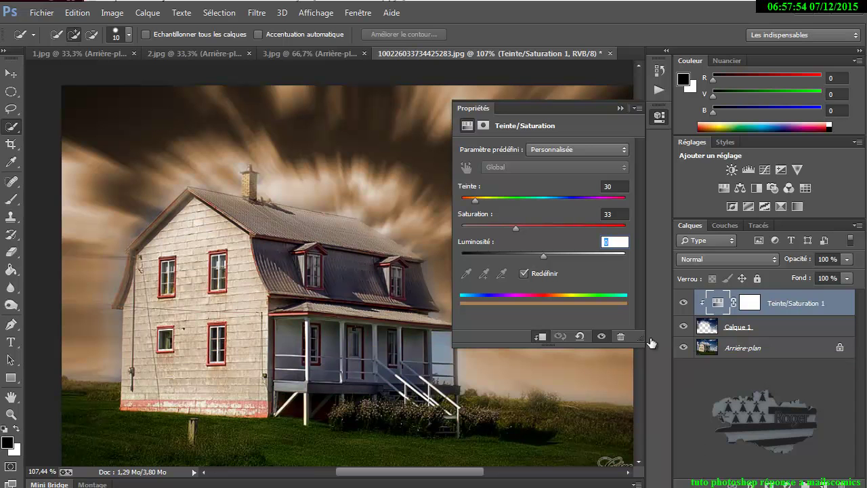
click(619, 108)
click(743, 350)
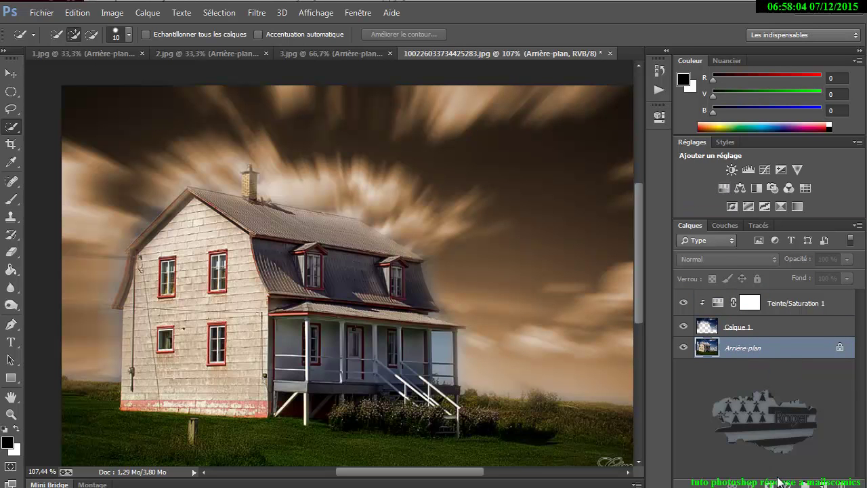
Add a colorized Hue/Saturation layer (hue about 33, saturation 31) above the background, plus a new empty layer.
click(787, 484)
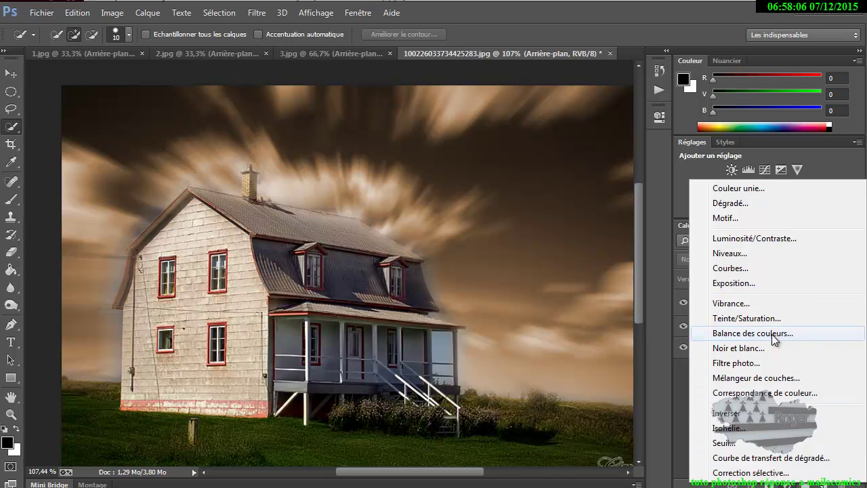
click(670, 430)
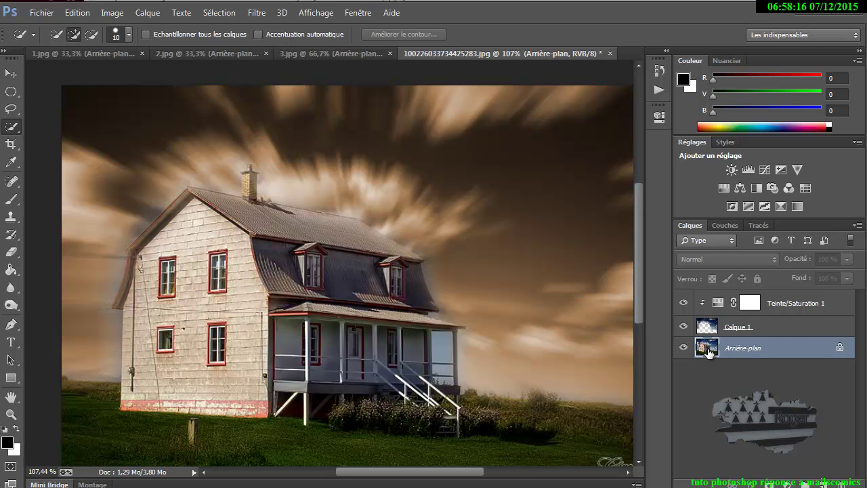
click(723, 188)
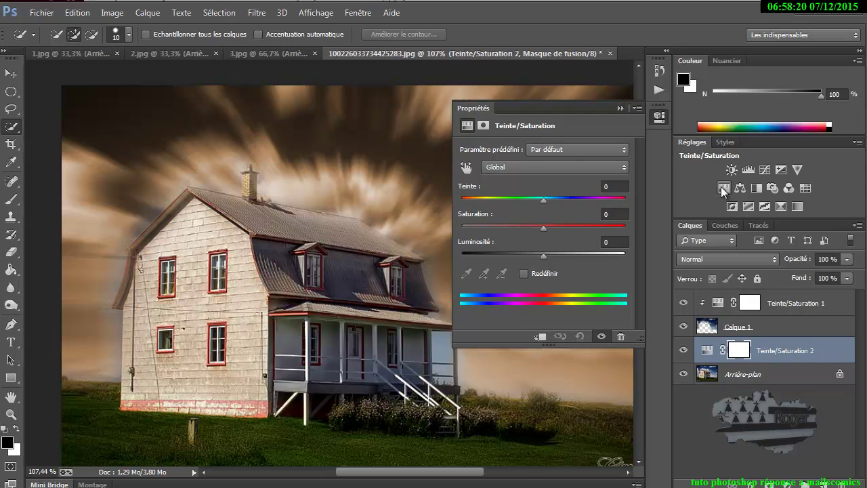
click(525, 274)
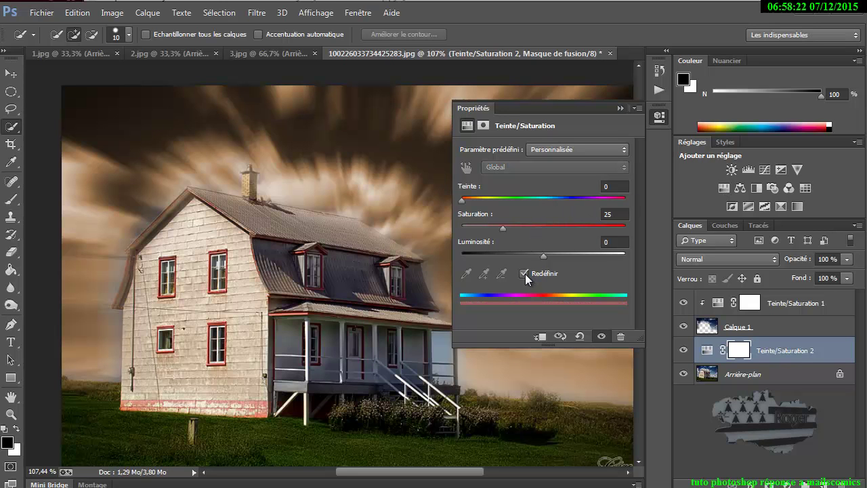
mouse_move(464, 202)
mouse_down()
mouse_move(480, 202)
mouse_move(504, 233)
mouse_up()
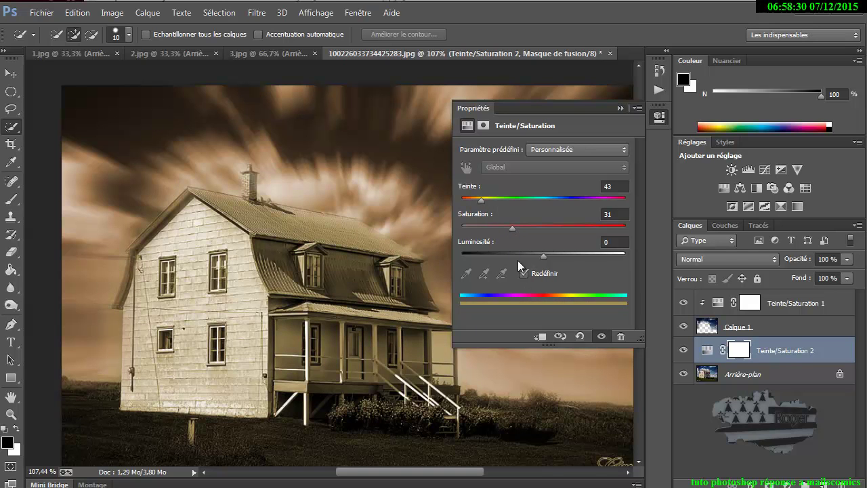
mouse_move(480, 201)
mouse_down()
mouse_move(469, 201)
mouse_move(568, 206)
mouse_move(474, 200)
mouse_up()
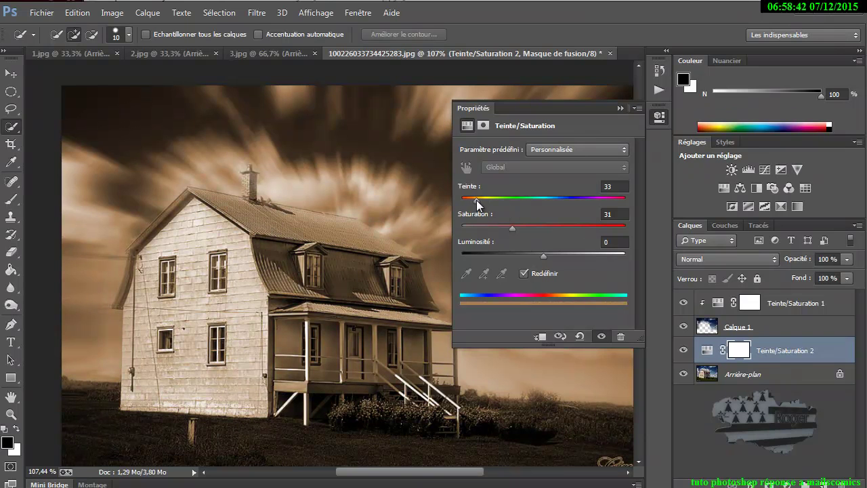
click(619, 108)
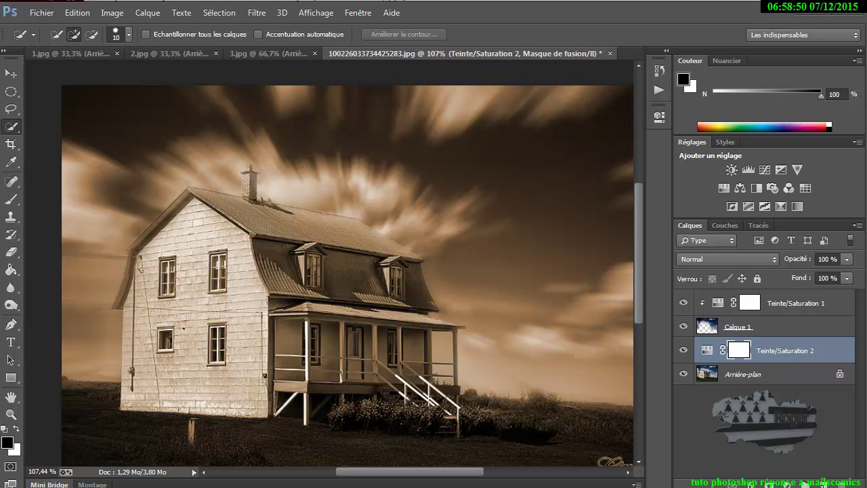
click(822, 484)
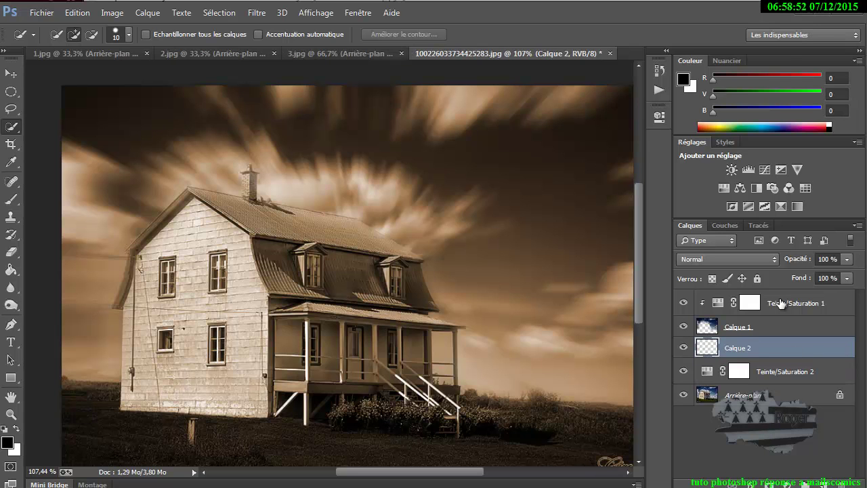
Move Calque 2 to the top and draw an elliptical selection around the house.
drag(764, 353, 770, 301)
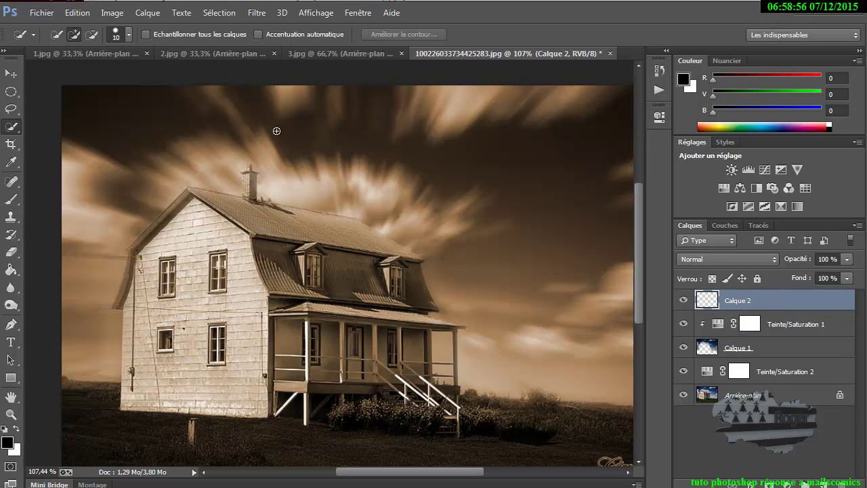
click(11, 95)
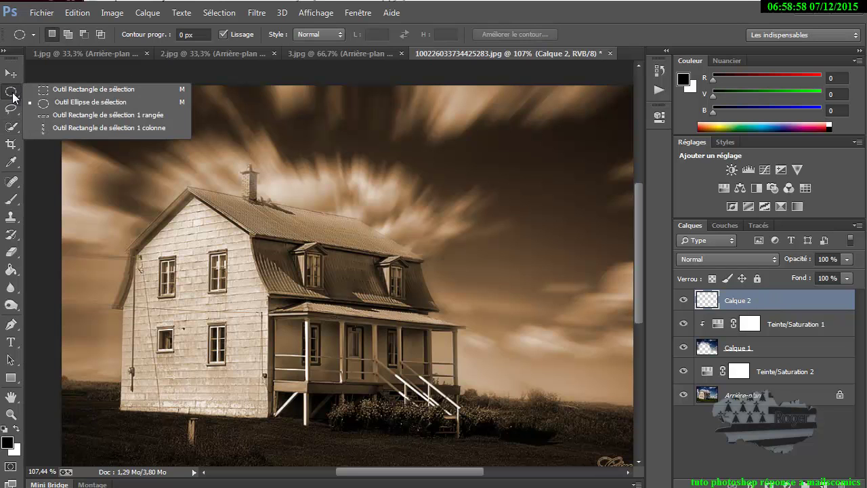
click(87, 102)
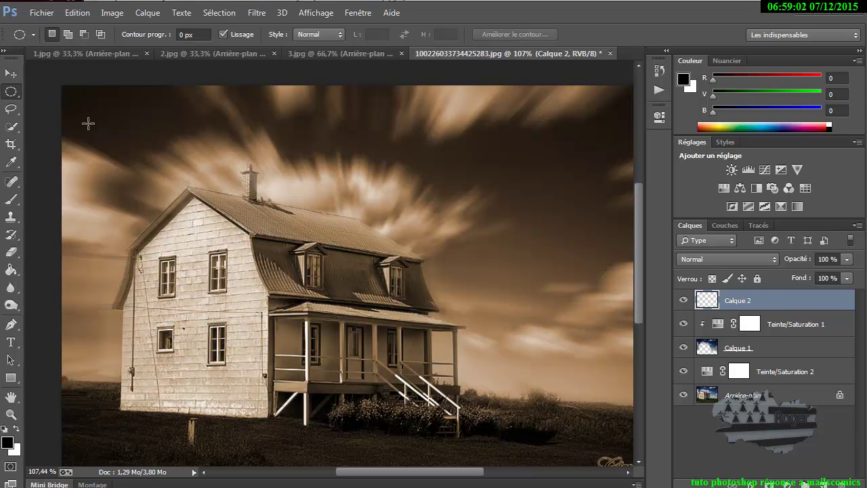
mouse_move(298, 275)
mouse_down()
mouse_move(507, 407)
mouse_move(577, 420)
mouse_up()
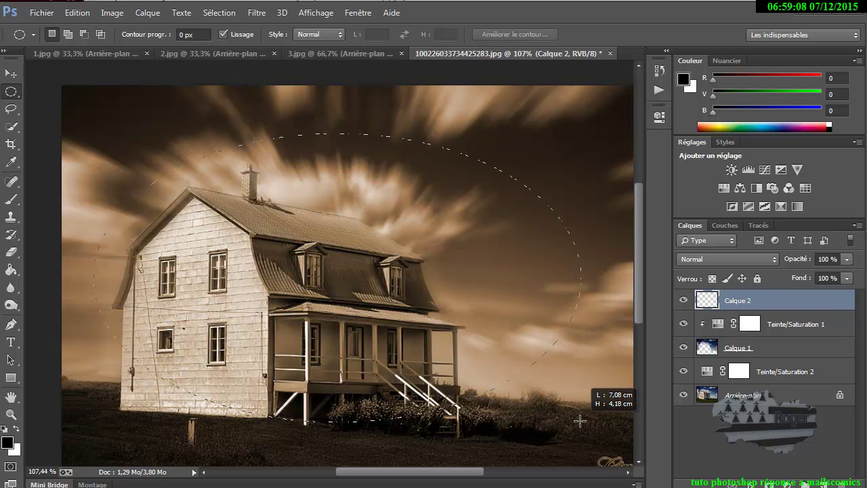
drag(577, 420, 587, 416)
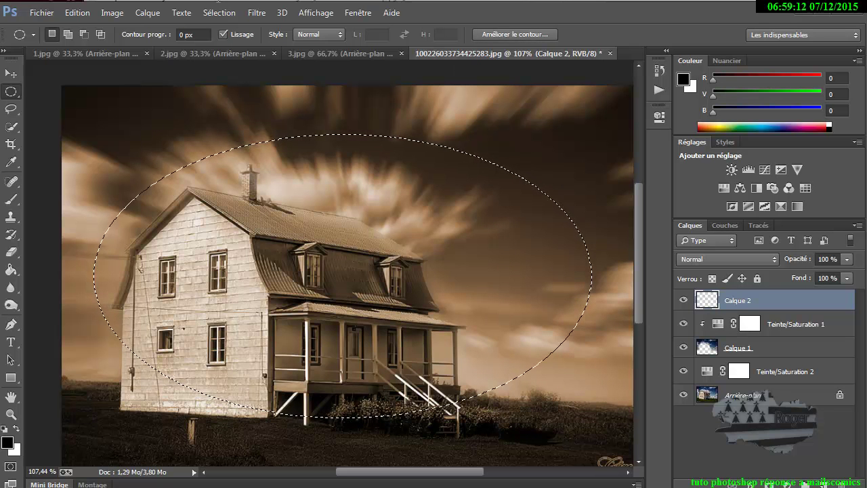
Invert the oval selection, fill the outside with solid black, and deselect.
click(218, 12)
click(230, 67)
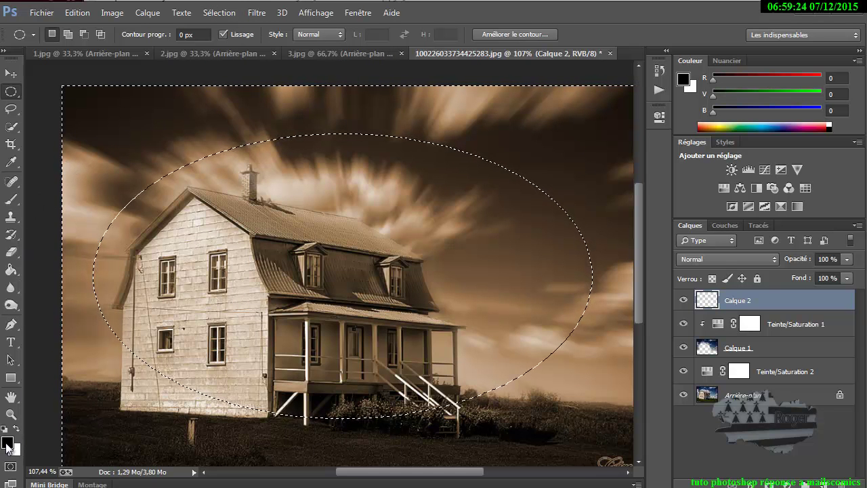
click(11, 270)
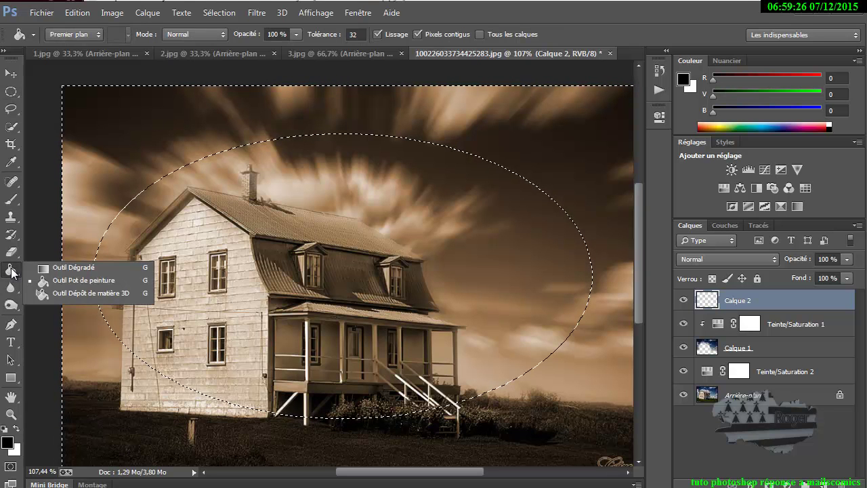
click(51, 266)
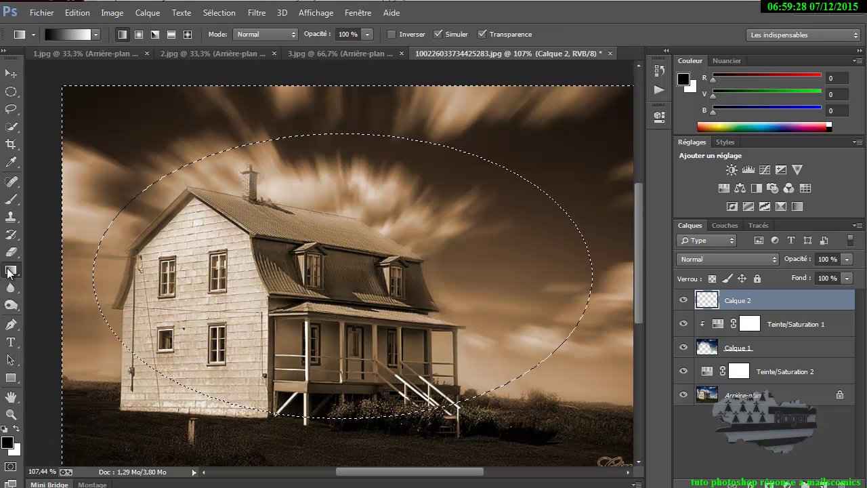
drag(9, 272, 62, 279)
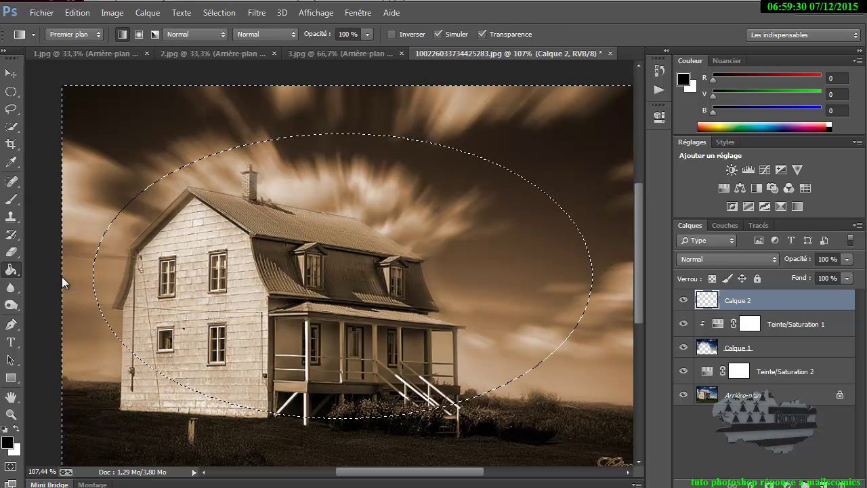
click(94, 131)
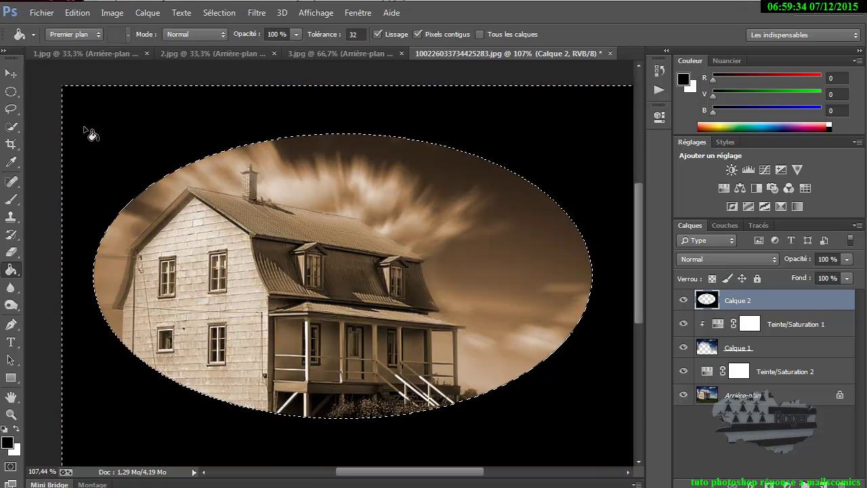
key(ctrl+d)
click(218, 13)
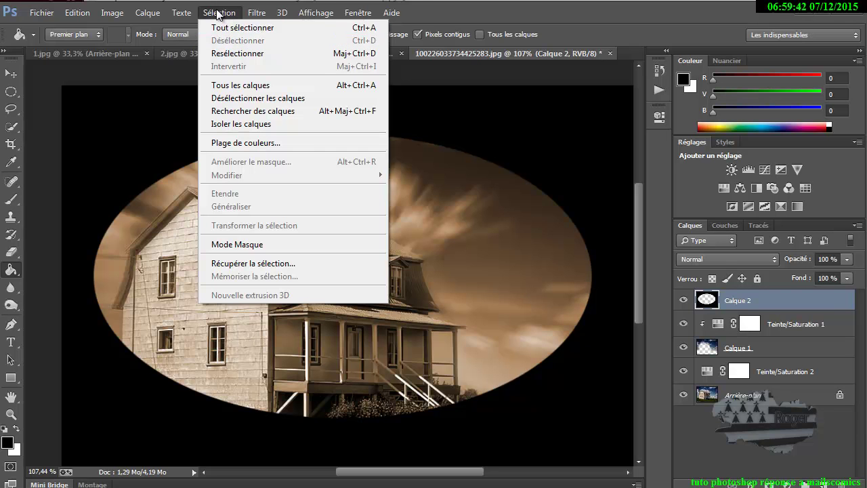
Apply a Gaussian blur of about 168.9 pixels to Calque 2's black oval frame.
click(218, 14)
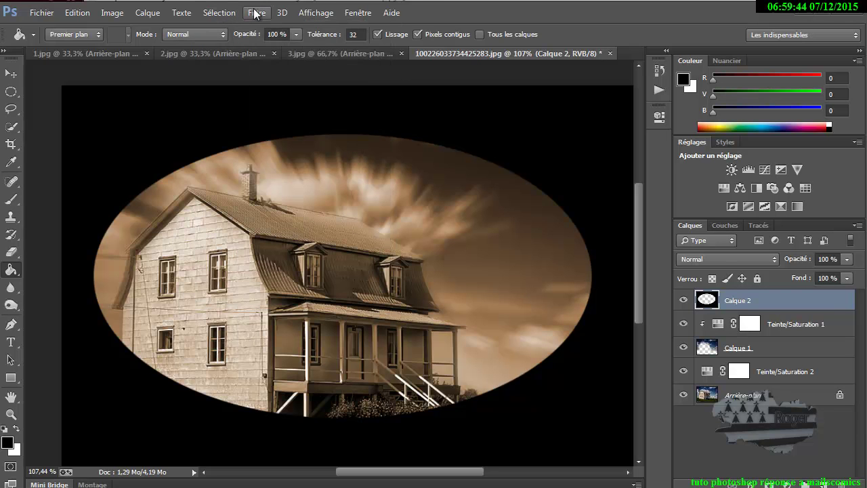
click(254, 13)
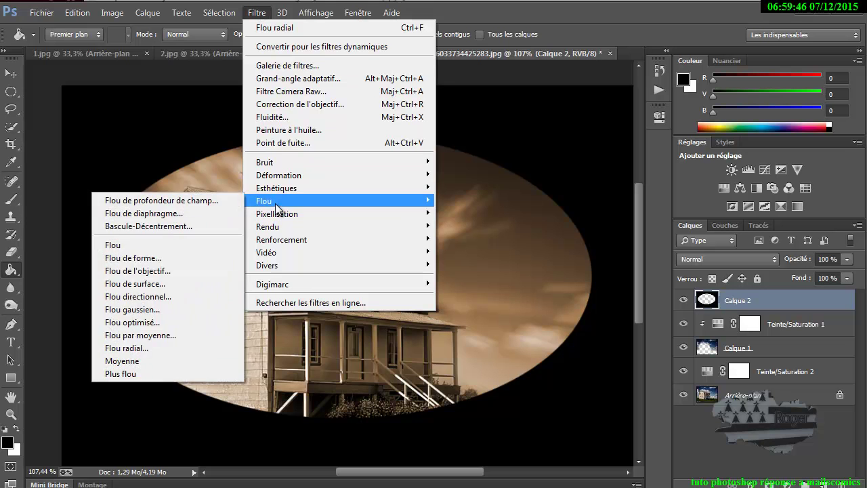
mouse_move(271, 201)
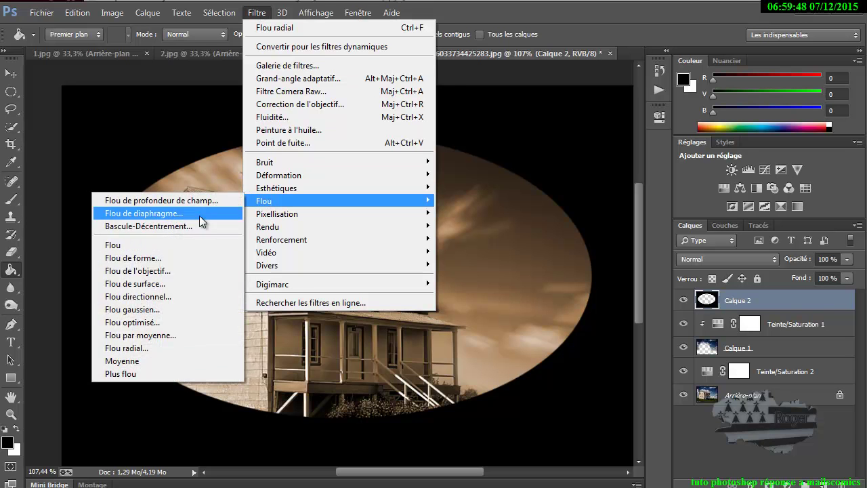
click(133, 309)
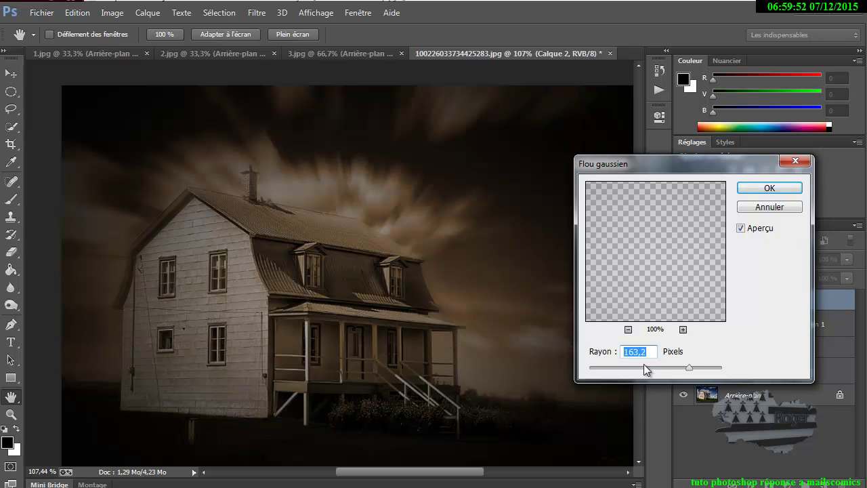
mouse_move(695, 367)
mouse_down()
mouse_move(623, 372)
mouse_move(685, 366)
mouse_up()
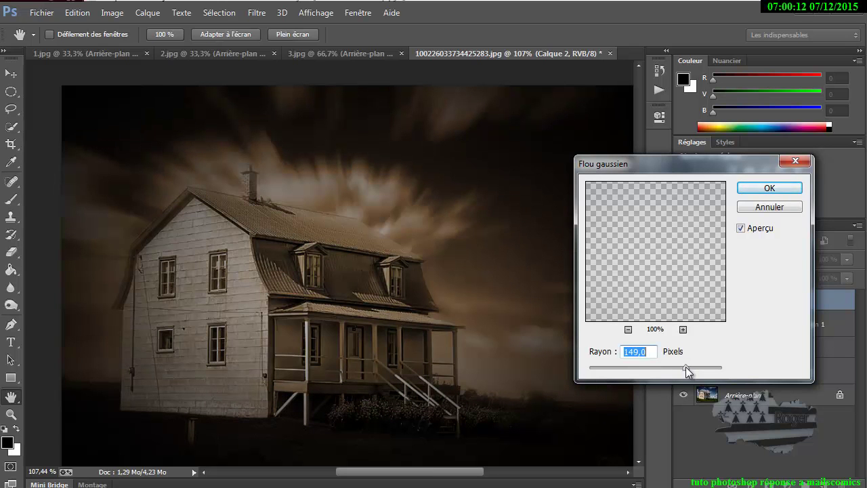
drag(686, 366, 690, 366)
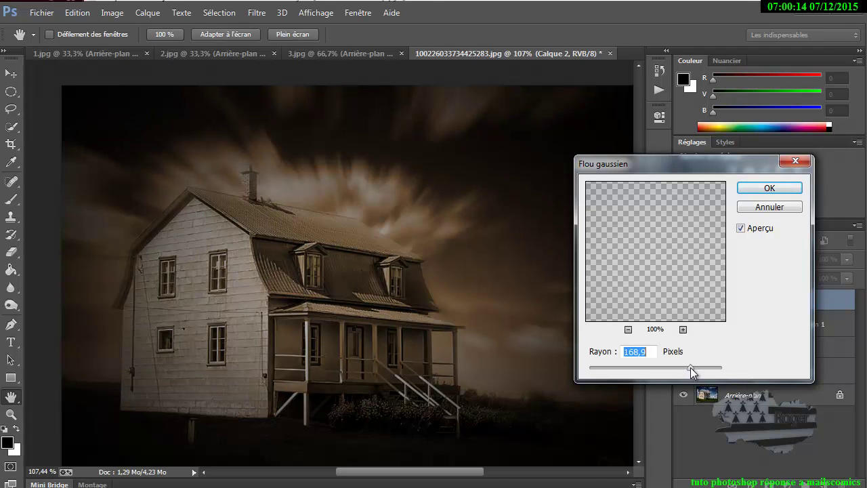
click(772, 187)
key(g)
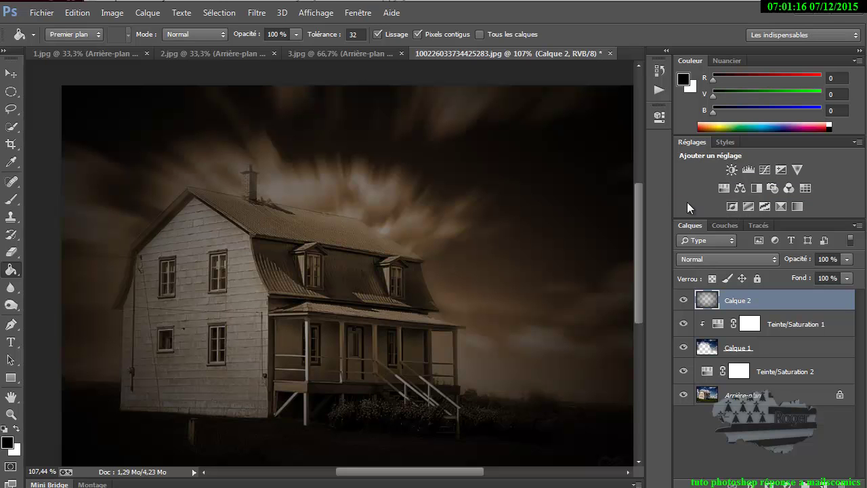
Fit the entire vignetted sepia house composite on screen via the Hand tool.
drag(639, 281, 640, 288)
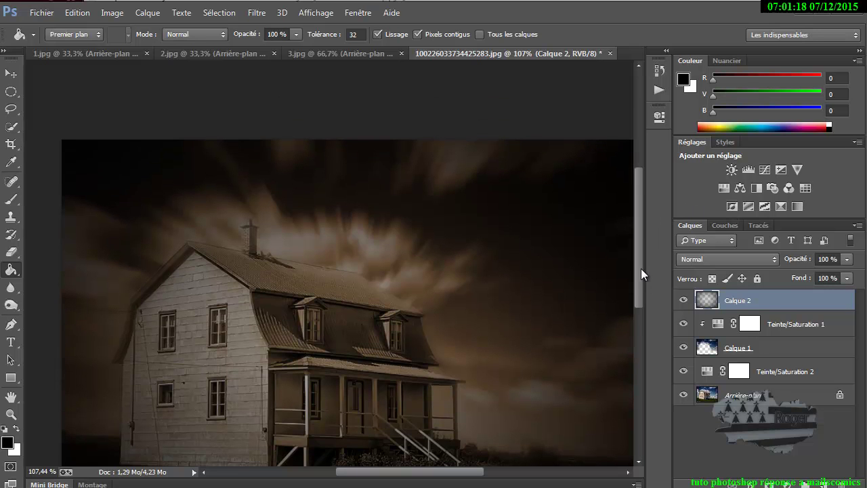
double_click(11, 398)
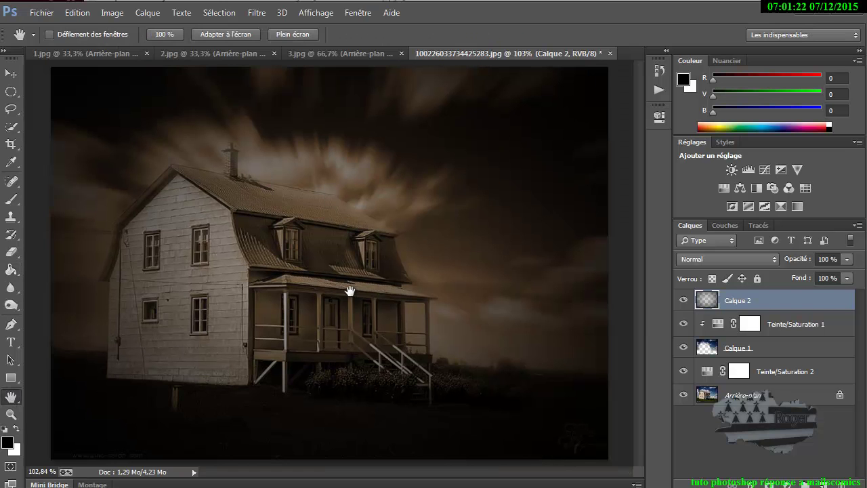